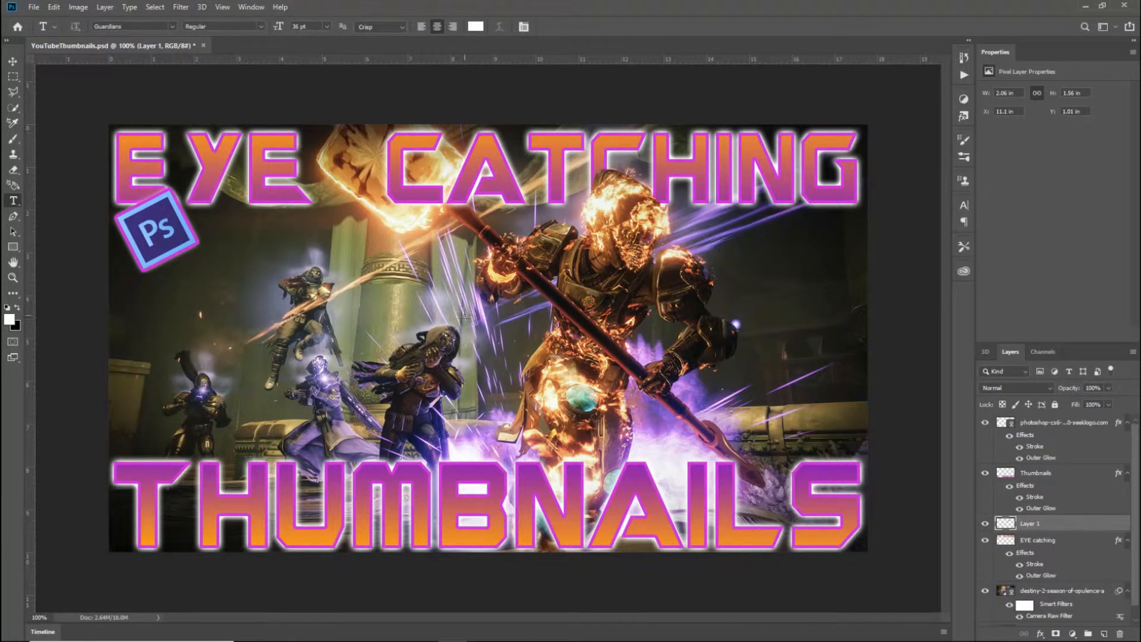
Create a new 1280 × 720 pixel RGB document at 72 pixels/inch with a white background
click(33, 7)
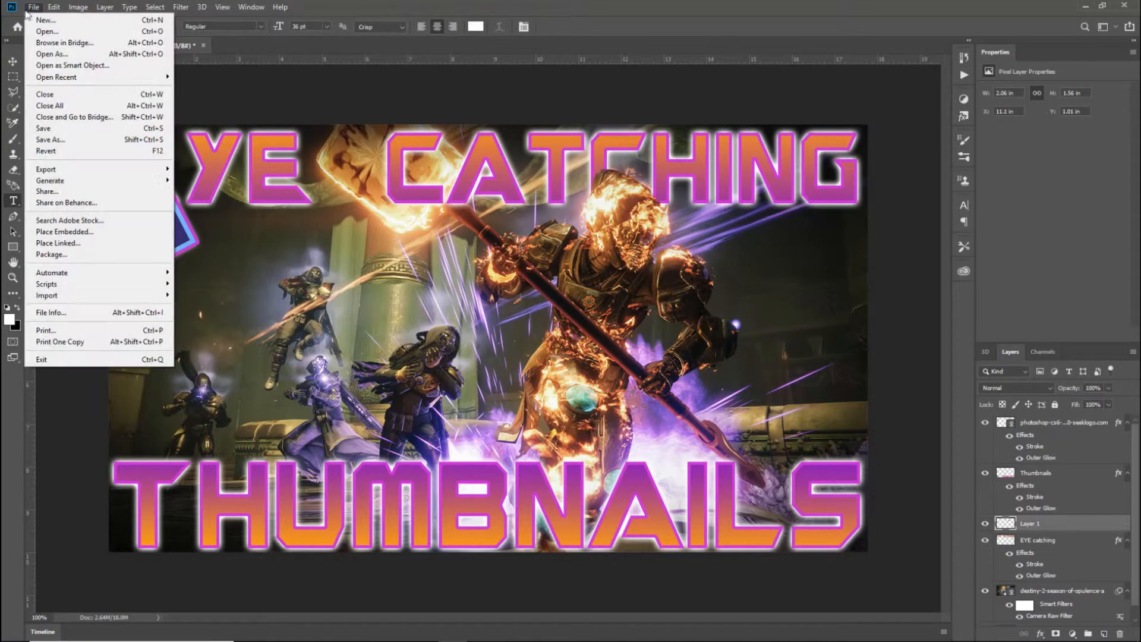
click(54, 23)
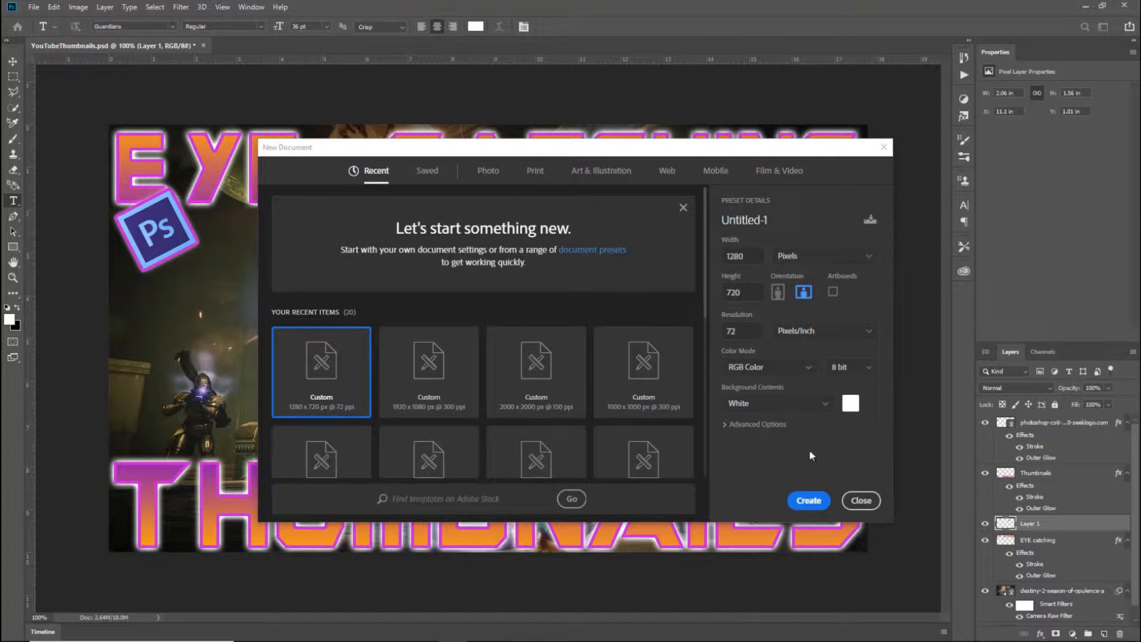
click(808, 501)
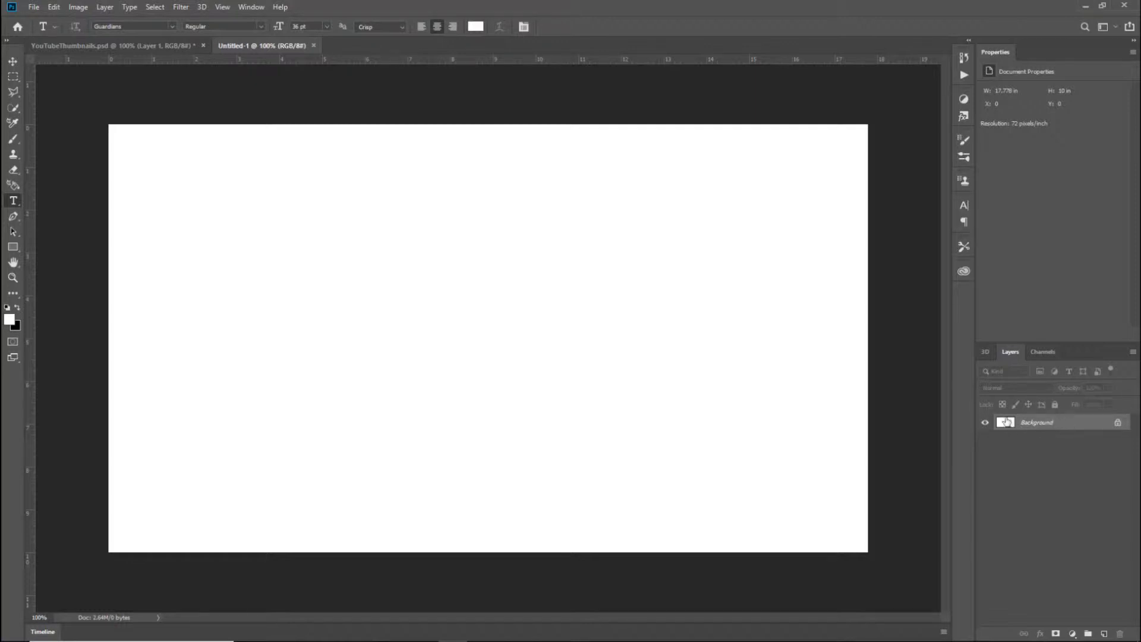
Place destiny-2-season-of-opulence-a as a linked image and enlarge it to about 67.8% so it slightly overlaps the canvas edges
click(33, 7)
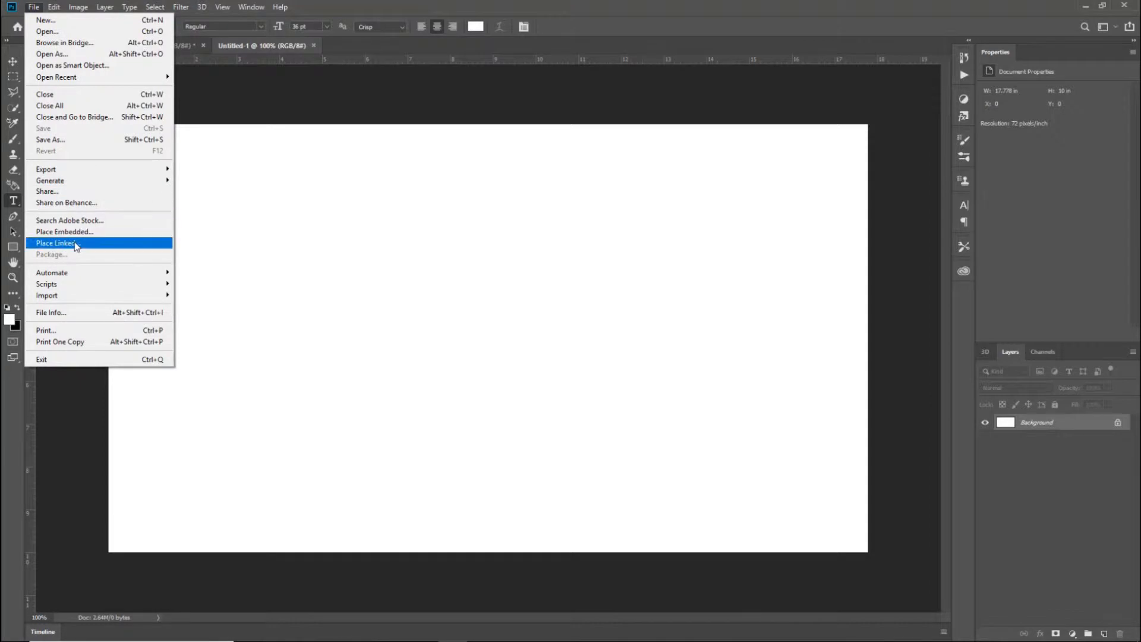
click(60, 243)
scroll(306, 199, down, 3)
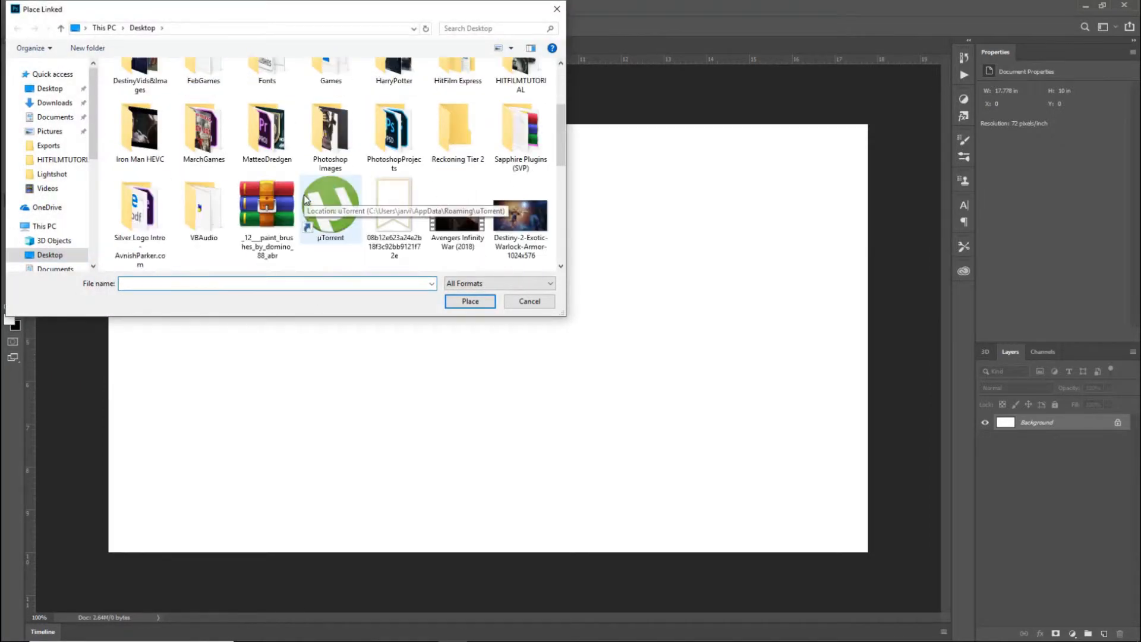
click(140, 233)
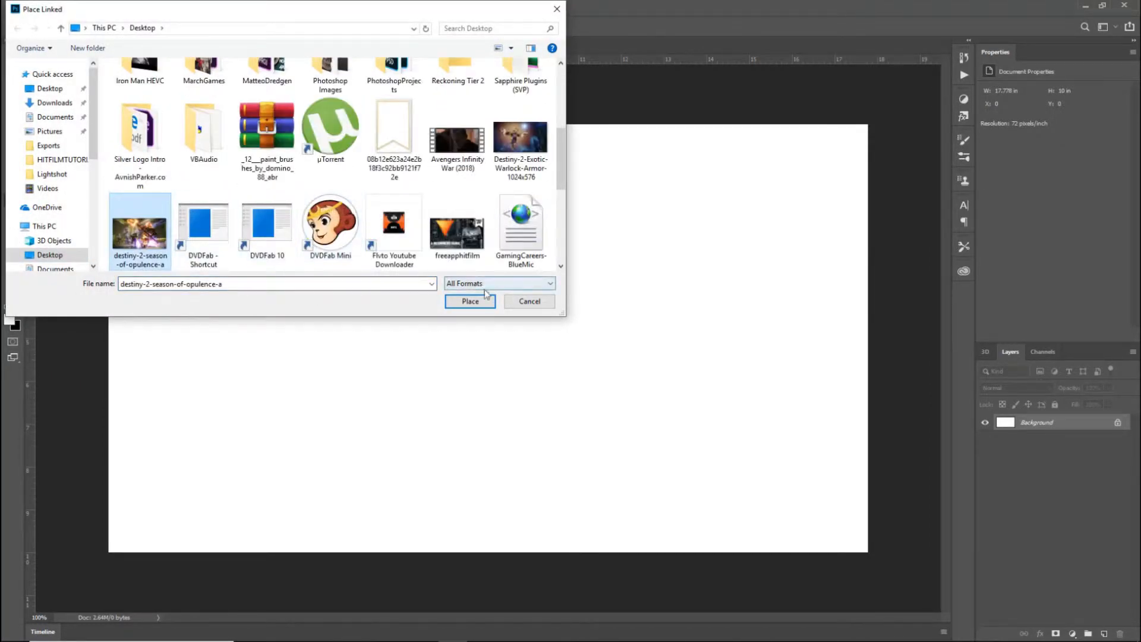
click(470, 301)
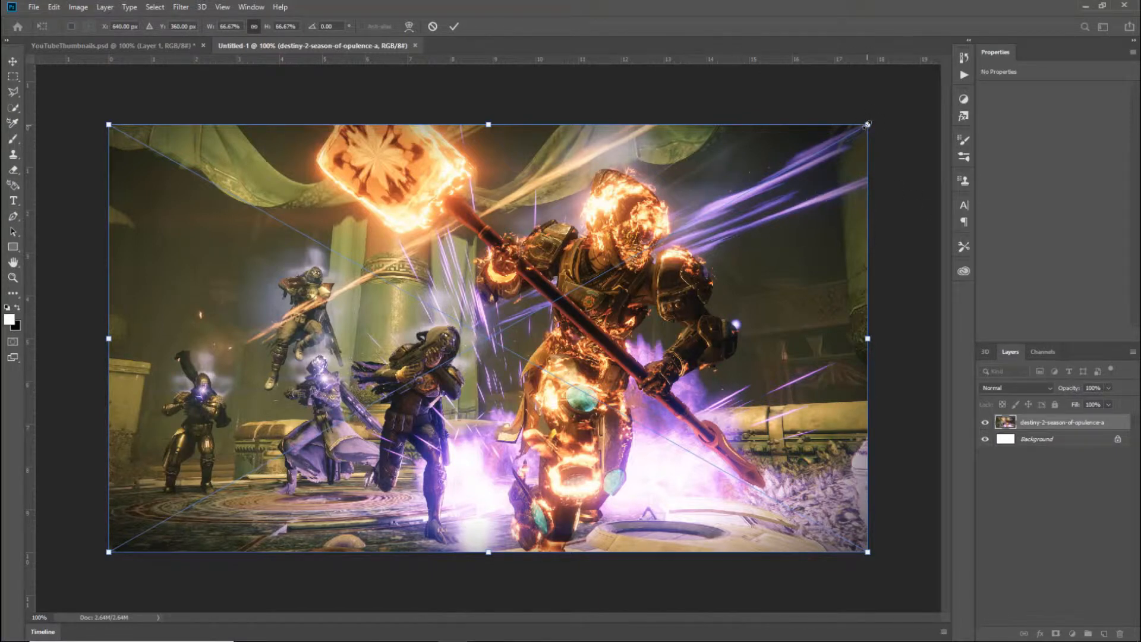
mouse_move(868, 124)
mouse_down()
mouse_move(897, 107)
mouse_move(832, 132)
mouse_move(894, 111)
mouse_move(950, 110)
mouse_move(843, 141)
mouse_move(893, 119)
mouse_move(893, 108)
mouse_move(876, 126)
mouse_up()
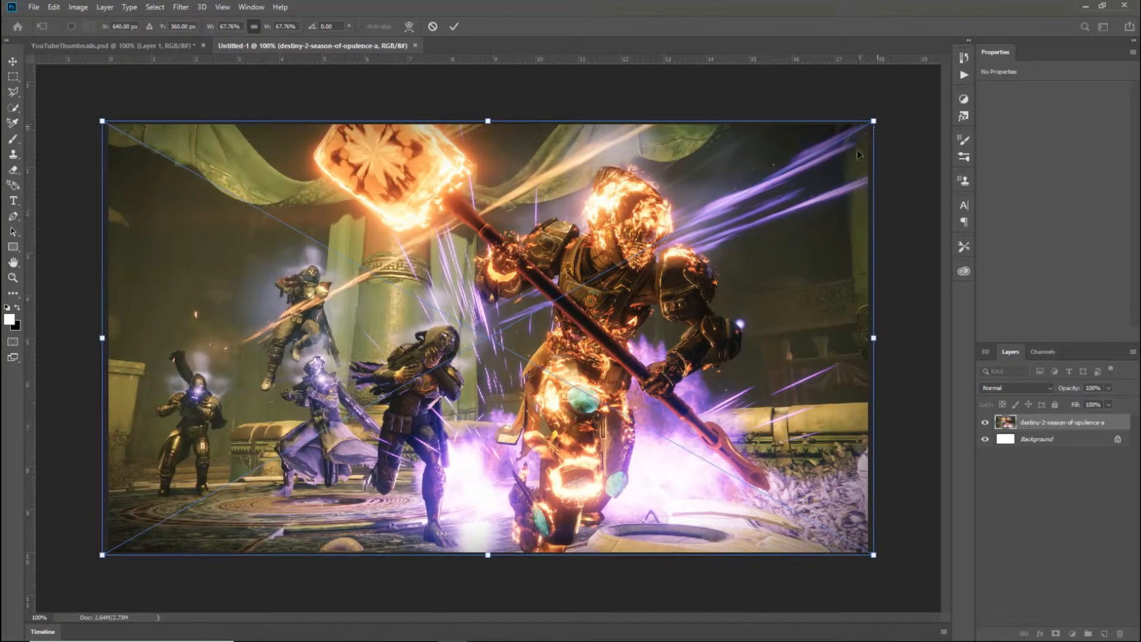
key(Return)
Add a new layer with the text "EYE CATCHING" in white 36 pt Guardians near the middle of the image
key(t)
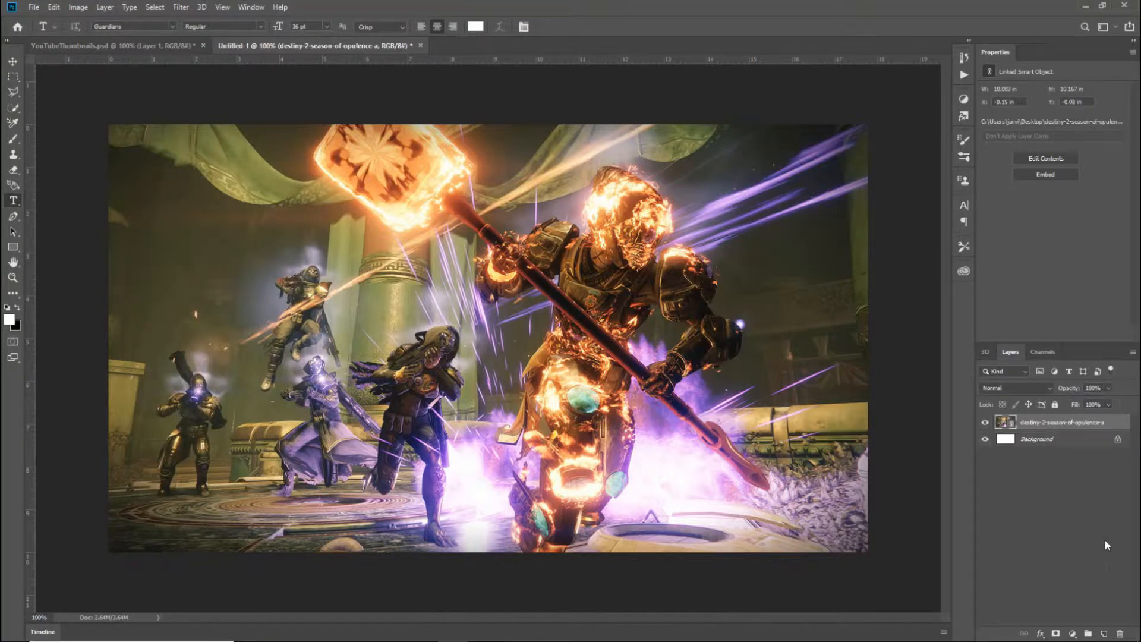
click(1103, 634)
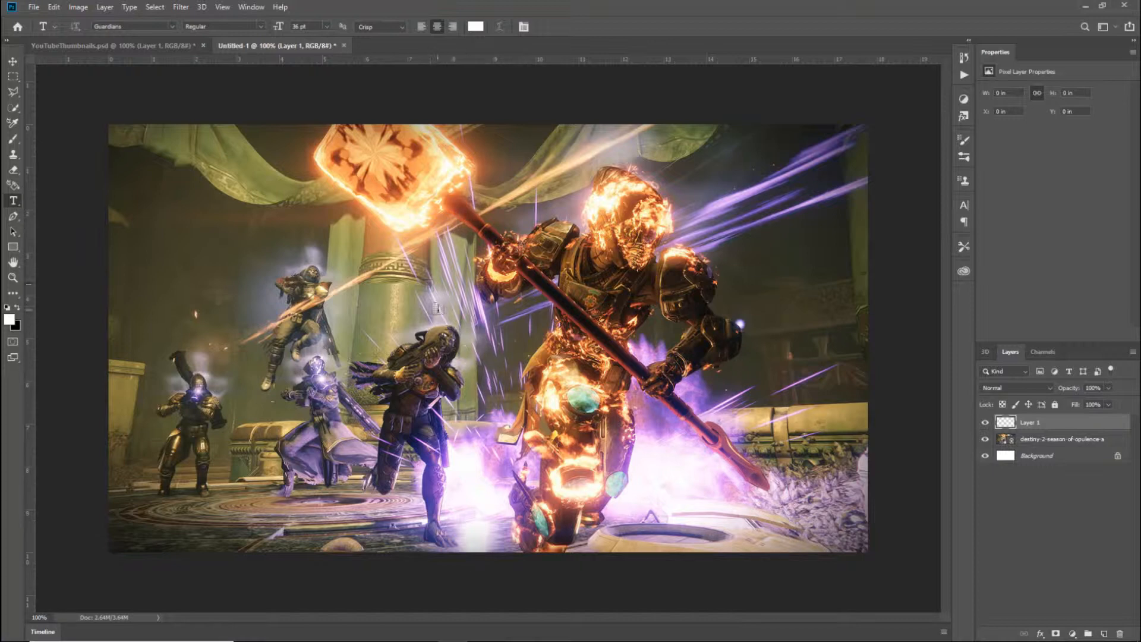
click(455, 311)
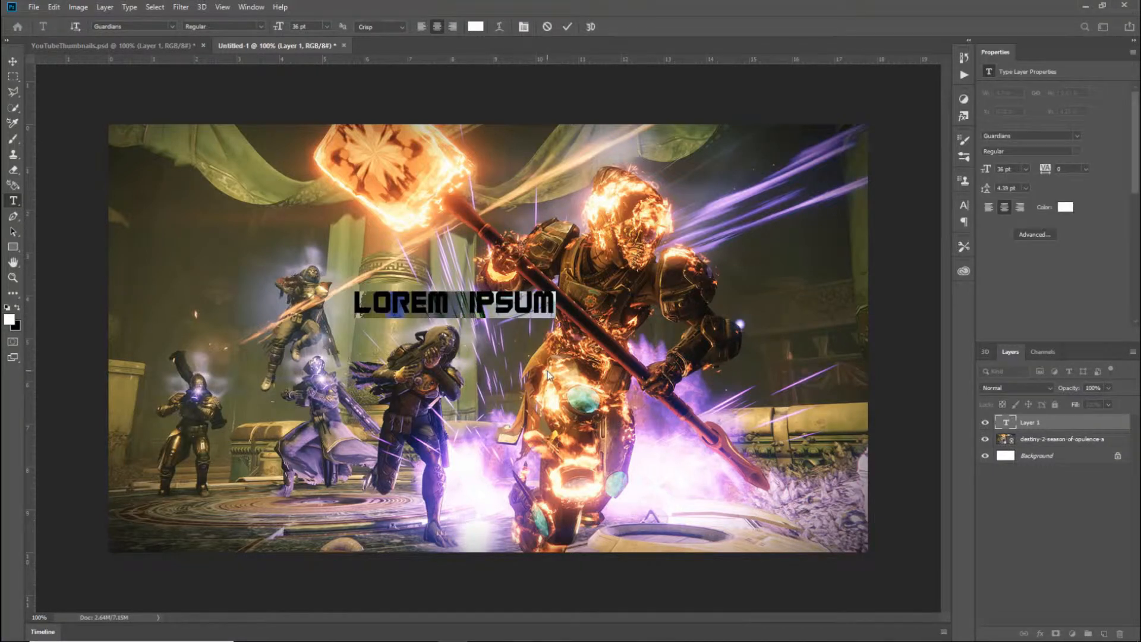
text(EYE CATC)
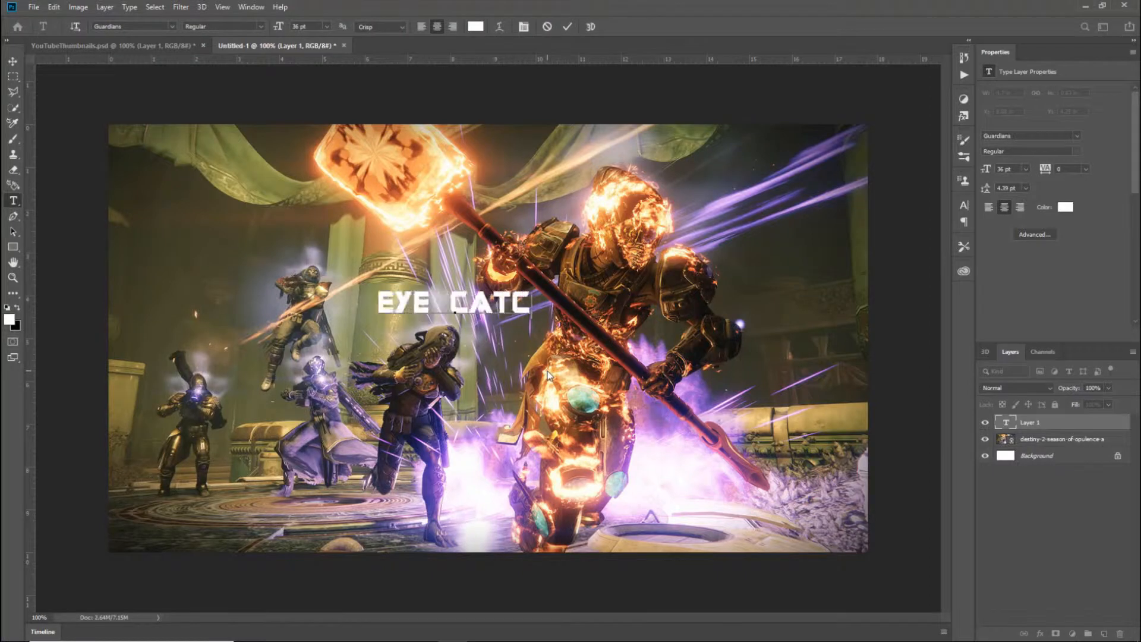
text(HING)
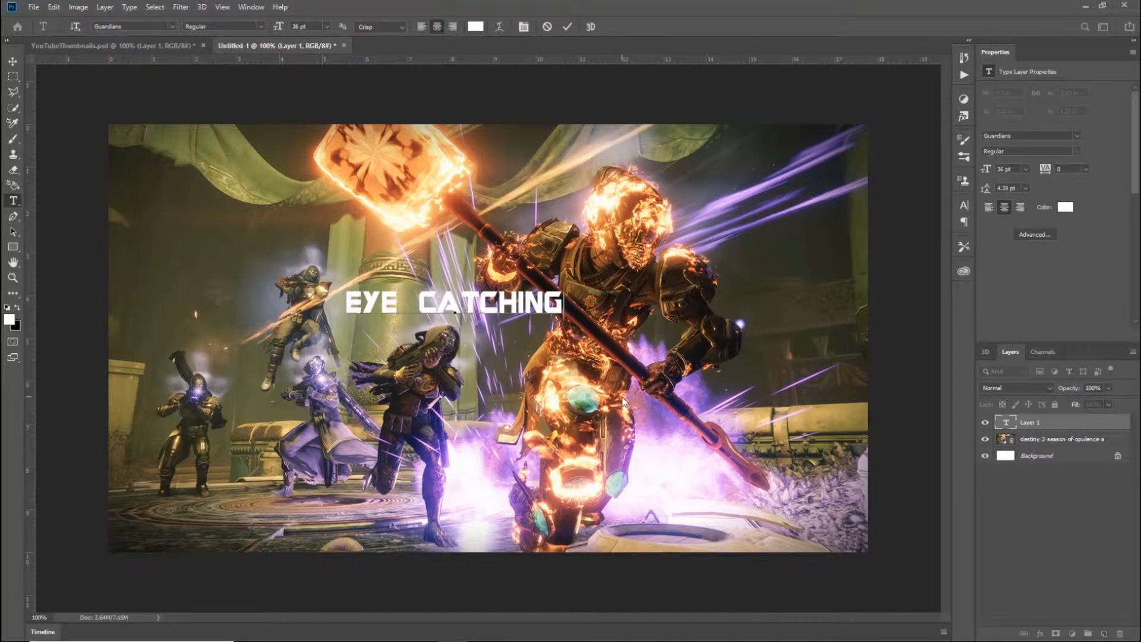
key(ctrl+Return)
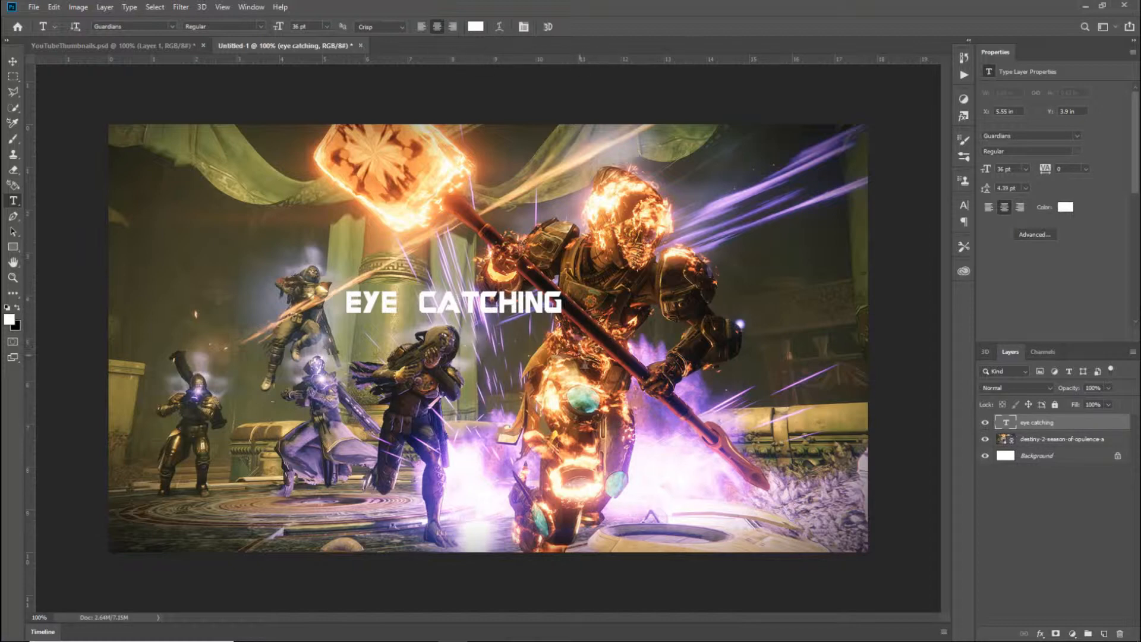
Scale the "EYE CATCHING" text to about 343% and center it along the top edge of the image
key(ctrl+t)
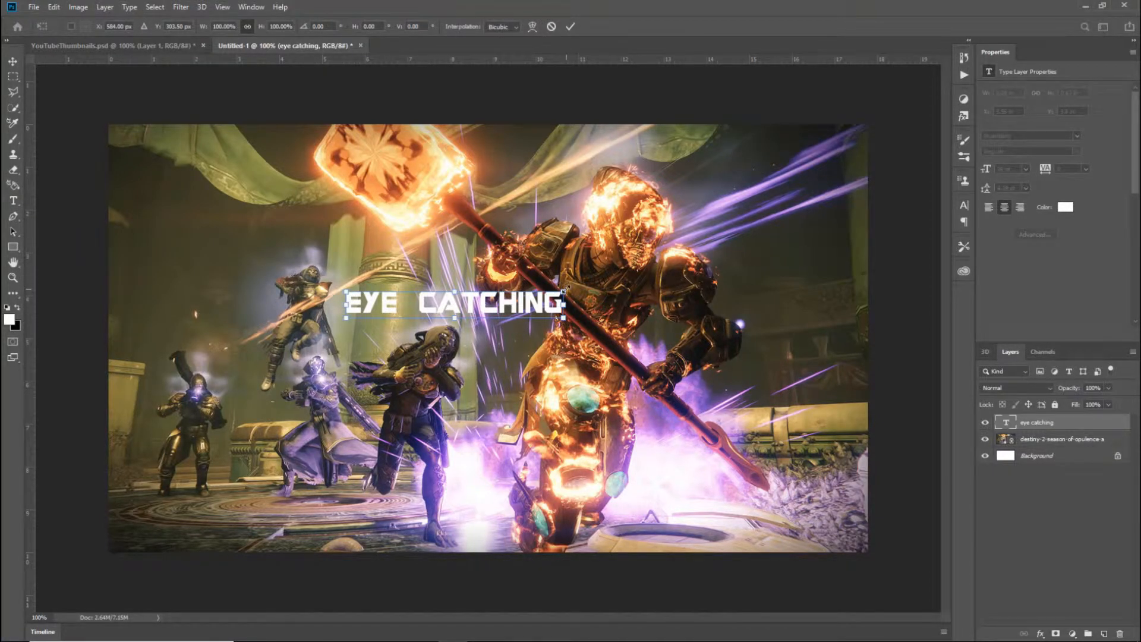
drag(565, 287, 802, 185)
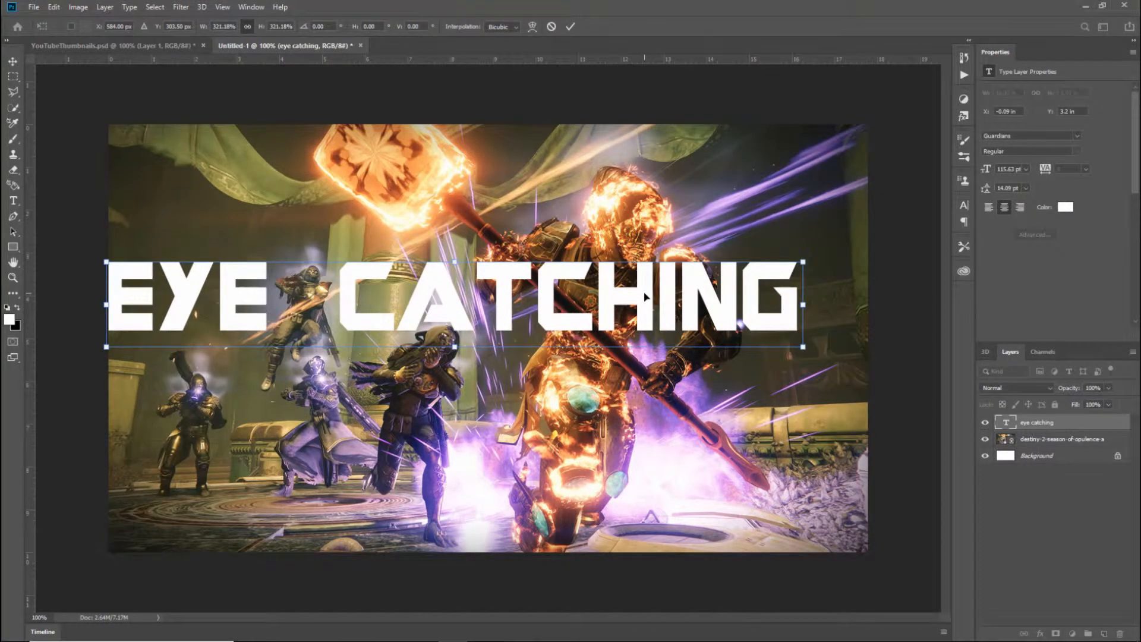
drag(612, 297, 642, 173)
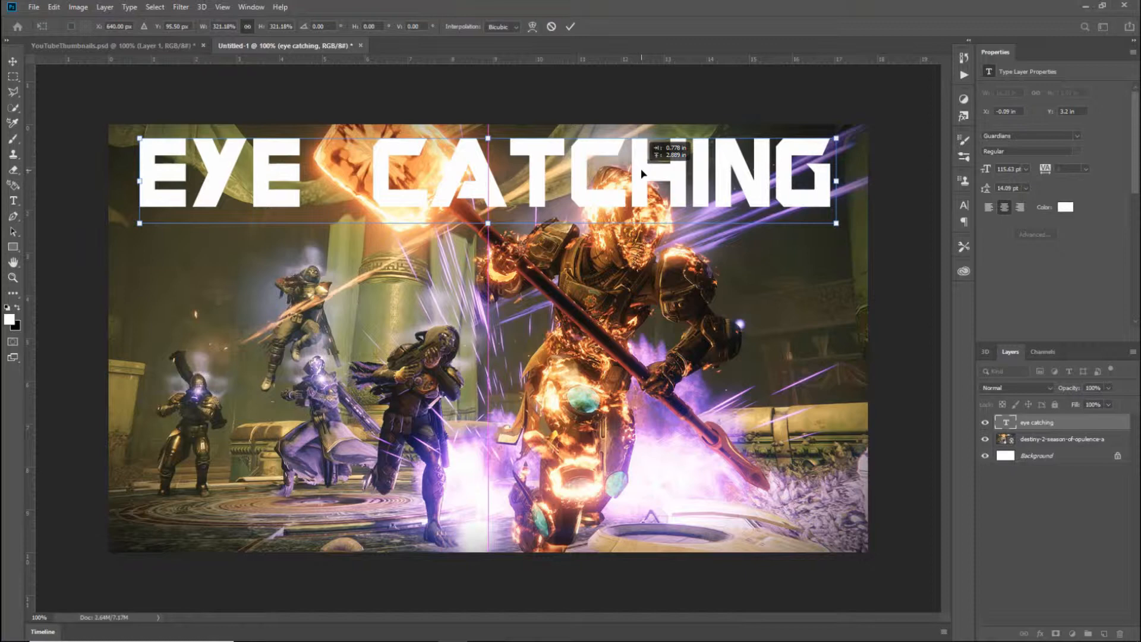
drag(642, 174, 643, 168)
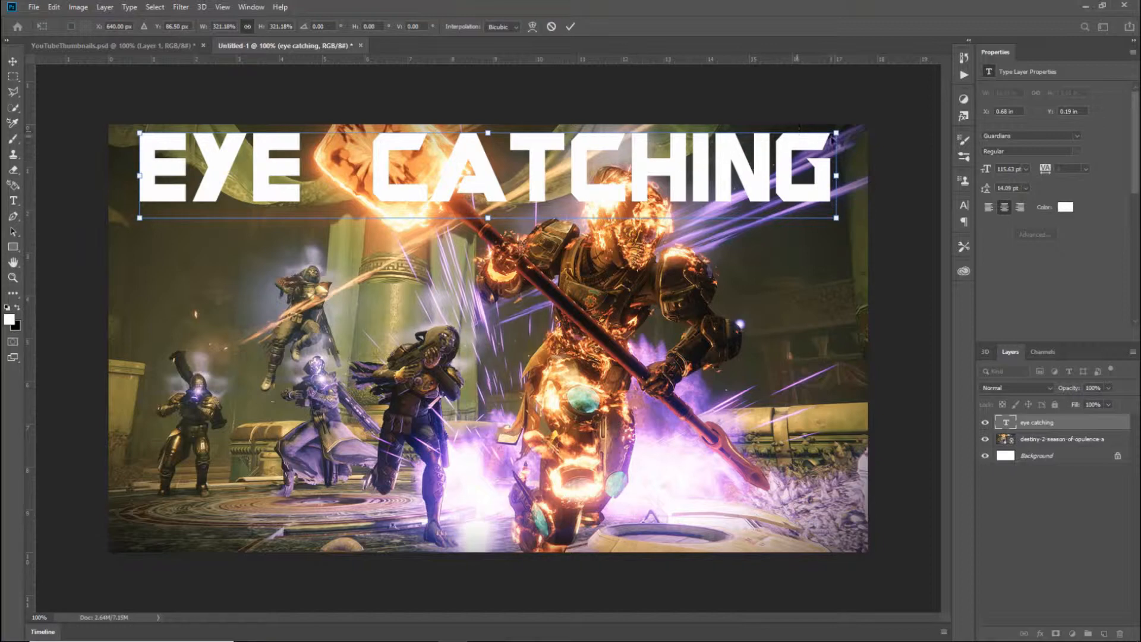
drag(838, 132, 860, 126)
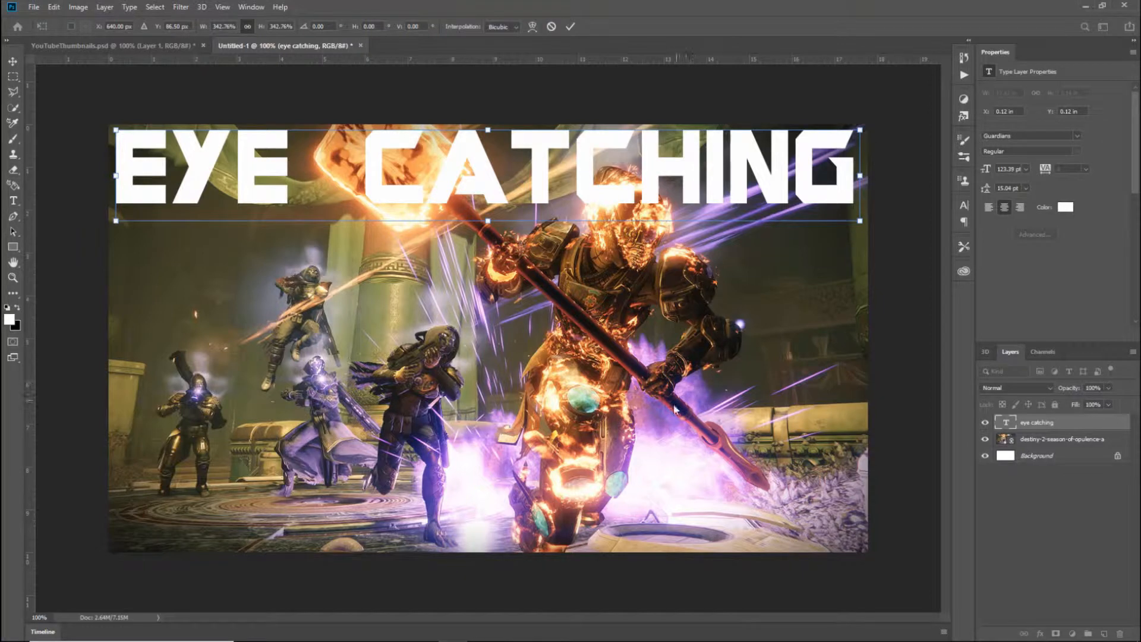
key(Return)
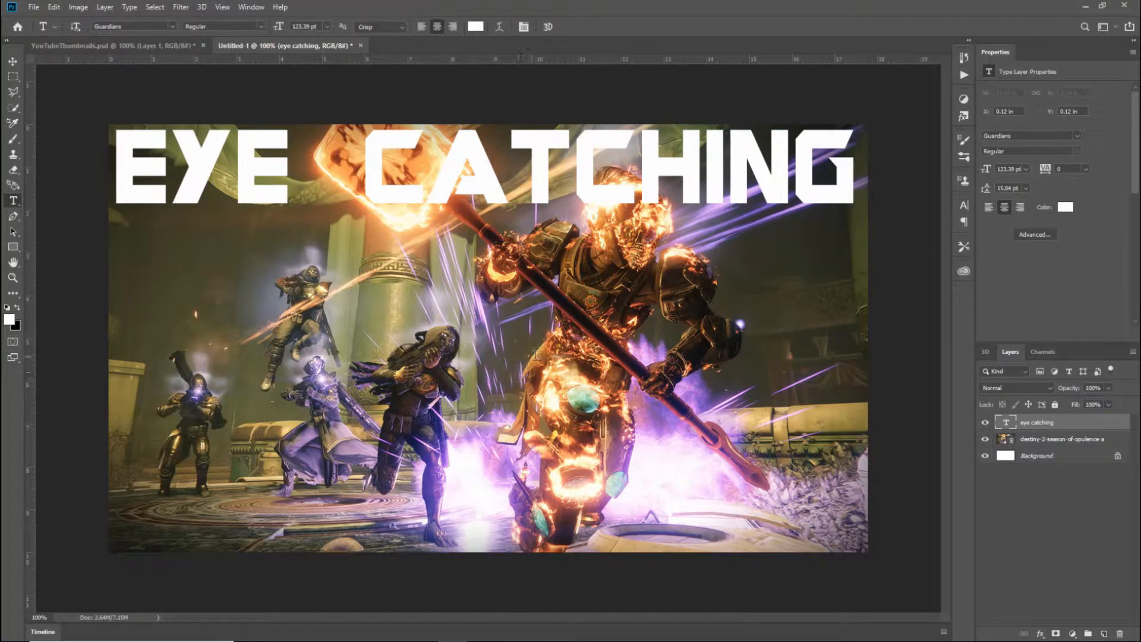
Add another new layer with the text "THUMBNAILS" in white 36 pt Guardians below the first title
click(1104, 635)
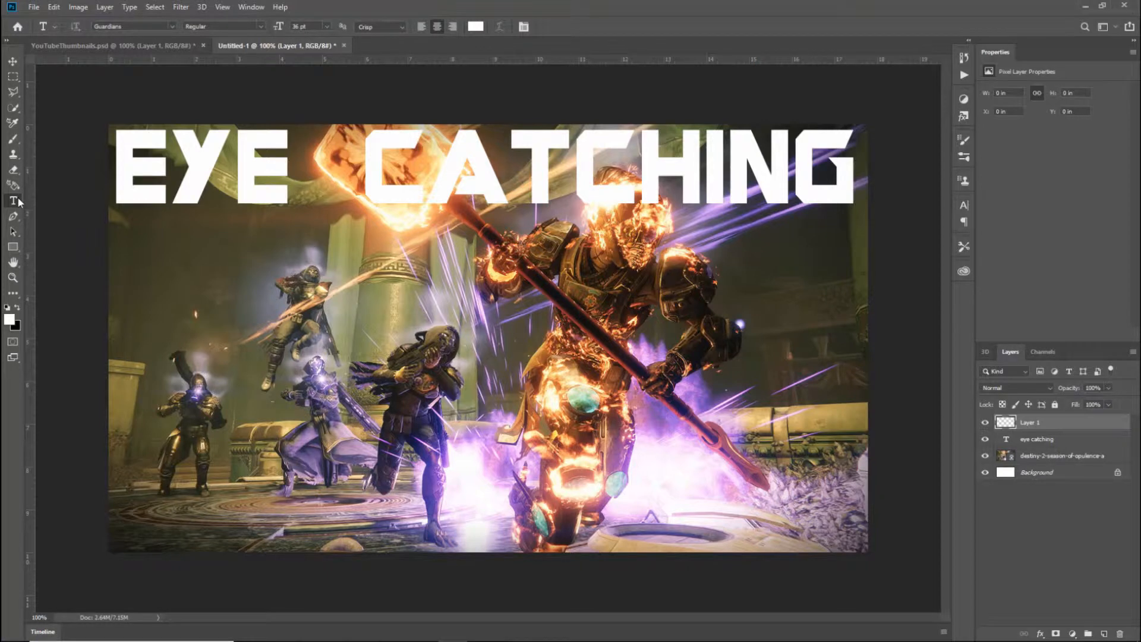
click(442, 399)
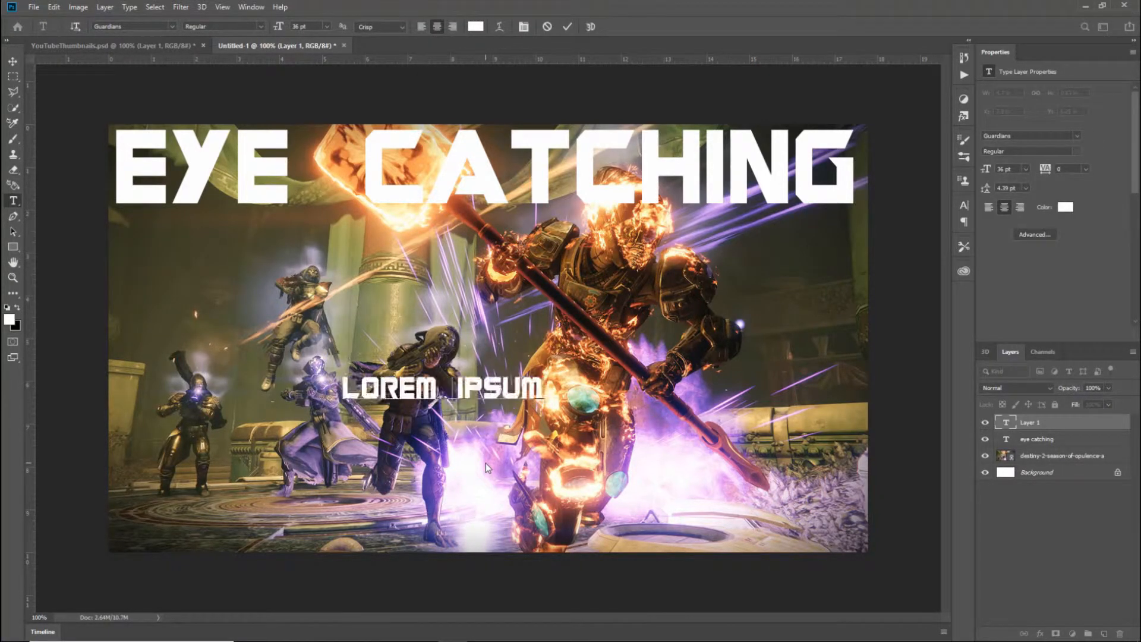
text(THUMB)
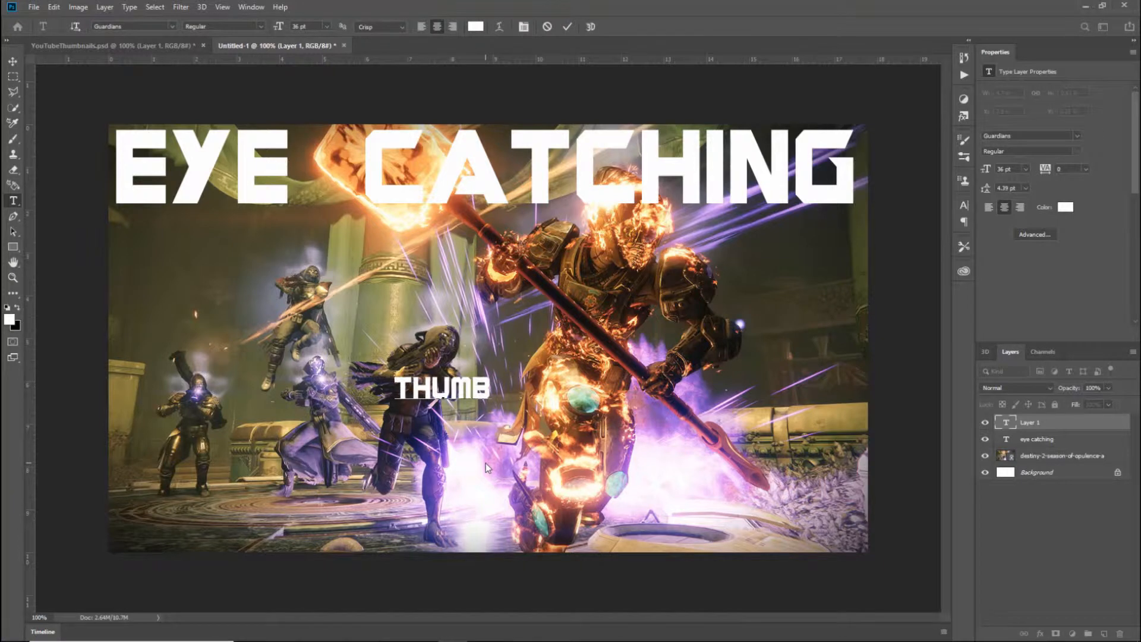
text(NAILS)
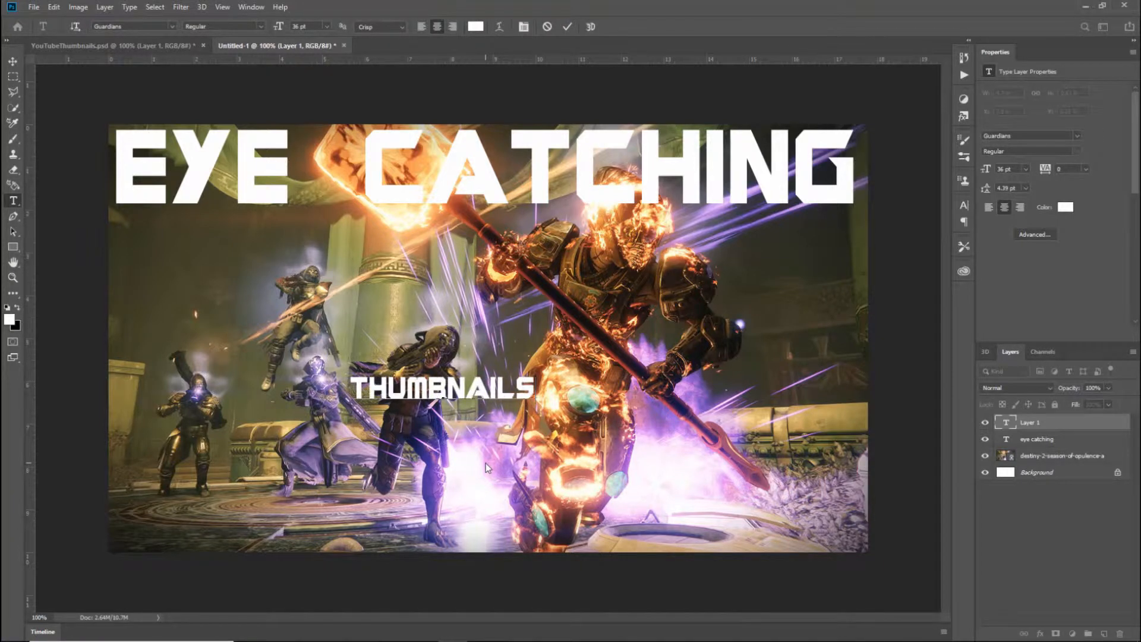
click(658, 431)
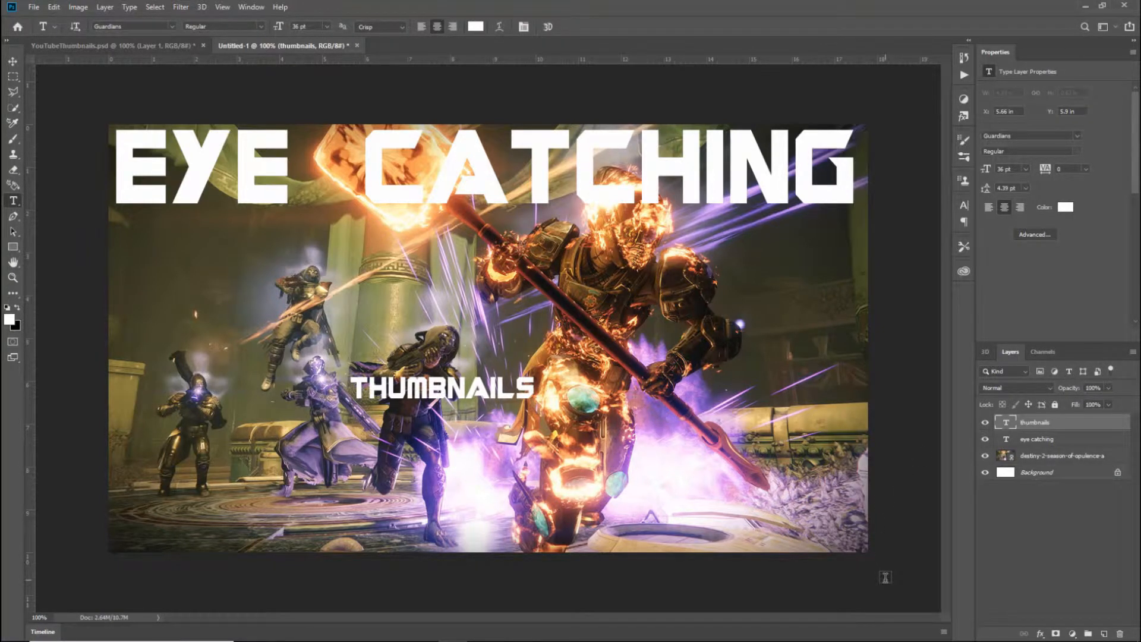
Scale the "THUMBNAILS" text to about 405% and center it along the bottom edge of the image
key(ctrl+t)
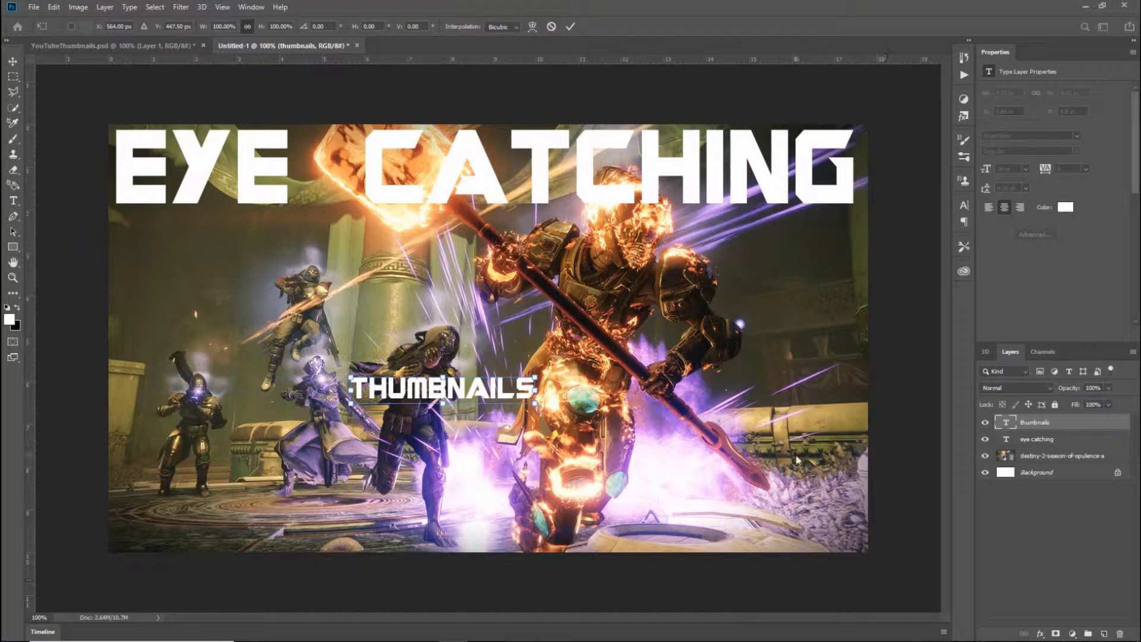
drag(537, 378, 718, 351)
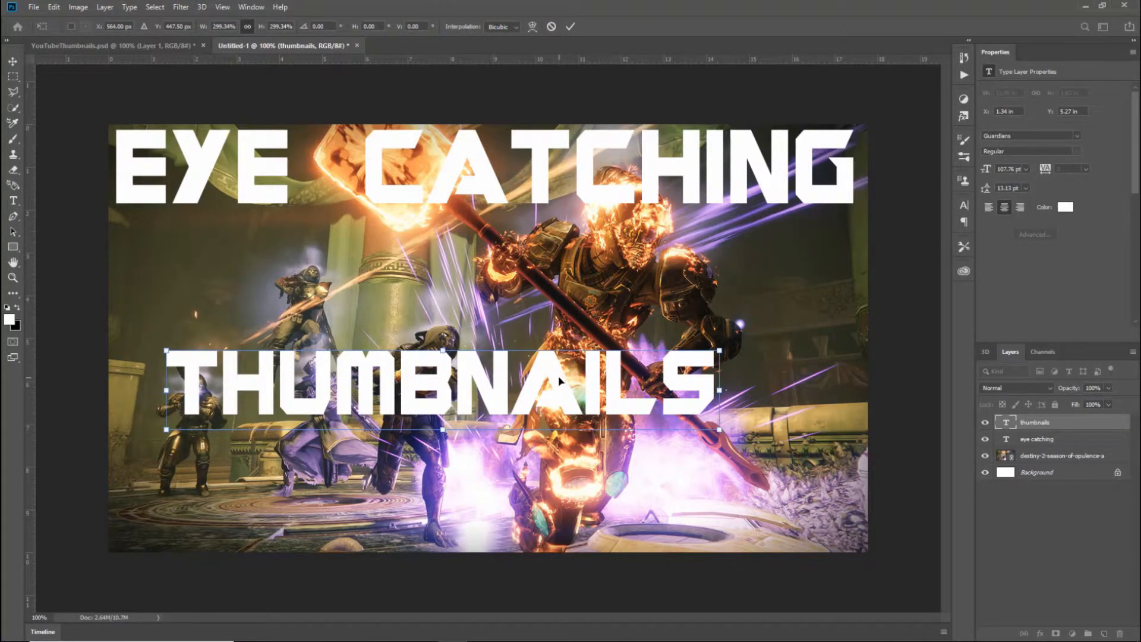
drag(558, 375, 598, 509)
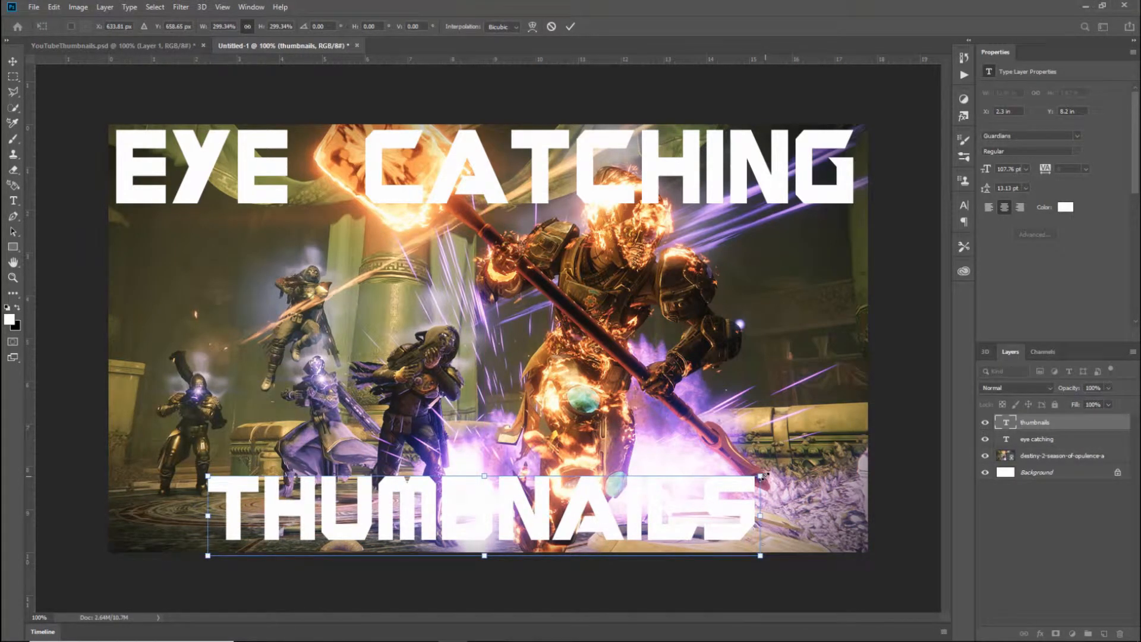
drag(764, 475, 858, 436)
drag(645, 499, 648, 499)
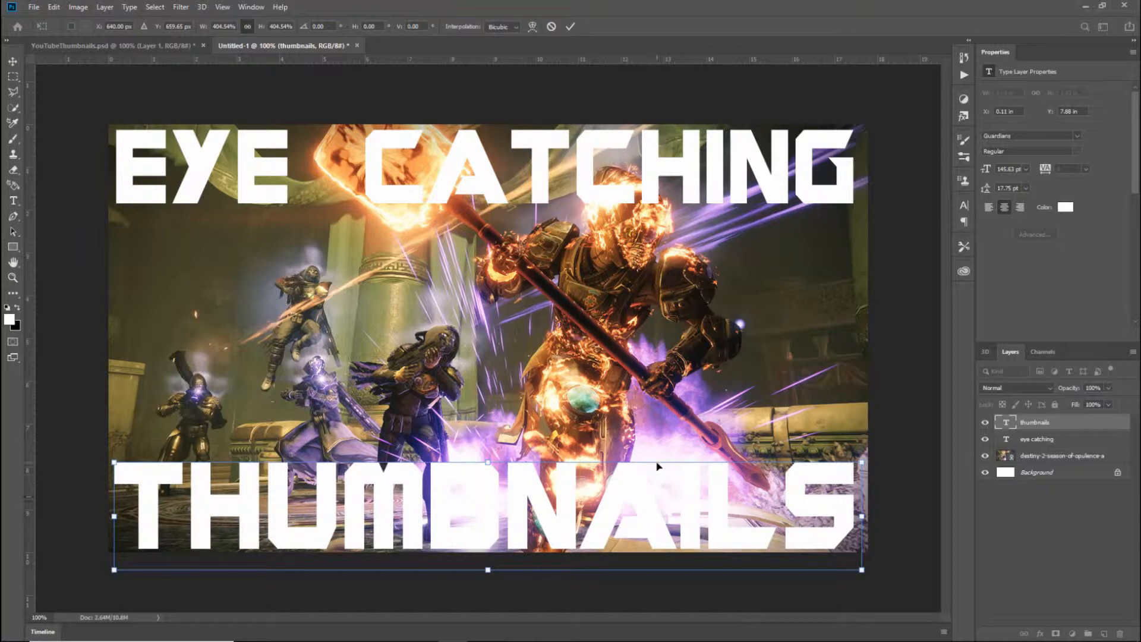
key(Return)
key(t)
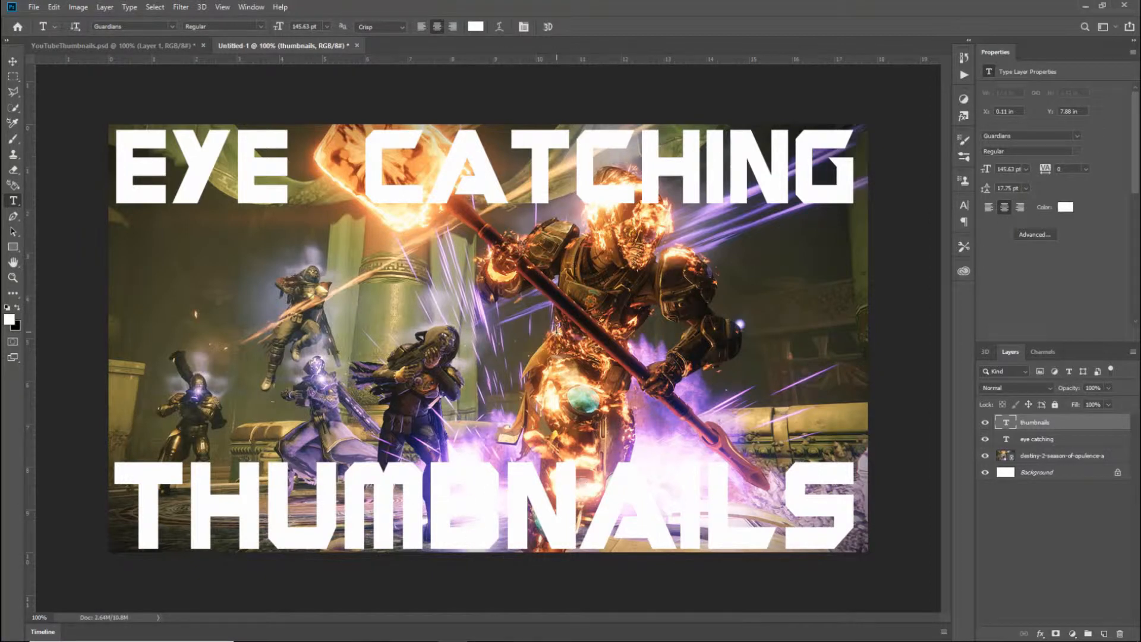
Try a dark gray (343434) on the "EYE CATCHING" text and return its color to pure white (ffffff)
click(1056, 440)
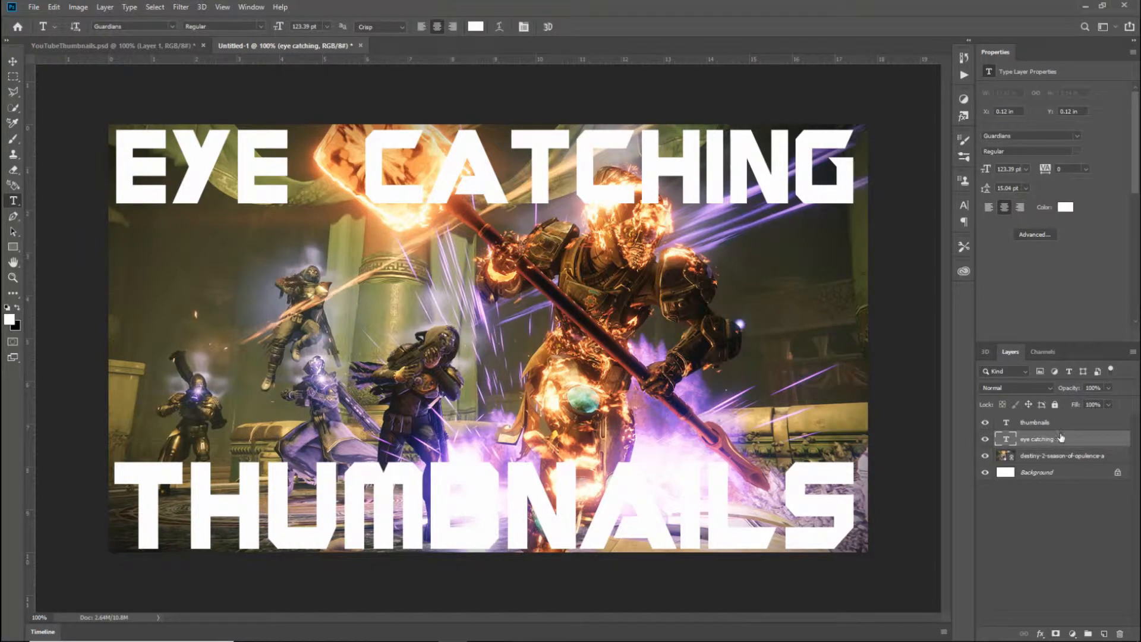
click(1066, 209)
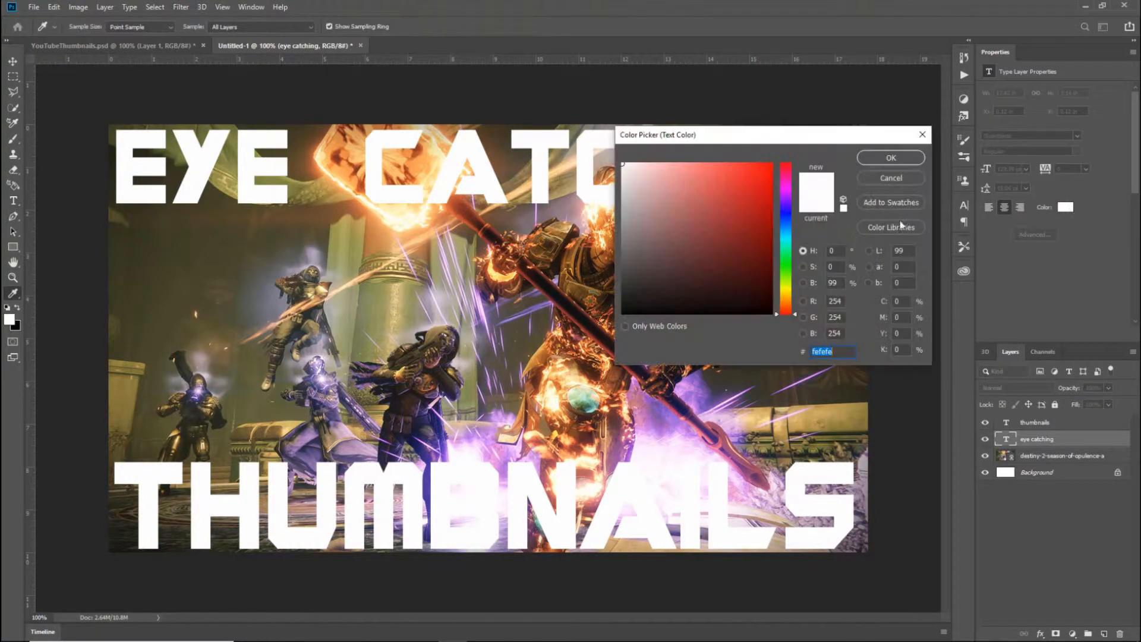
click(737, 225)
click(726, 266)
mouse_move(726, 266)
mouse_down()
mouse_move(672, 232)
mouse_move(667, 199)
mouse_move(622, 284)
mouse_up()
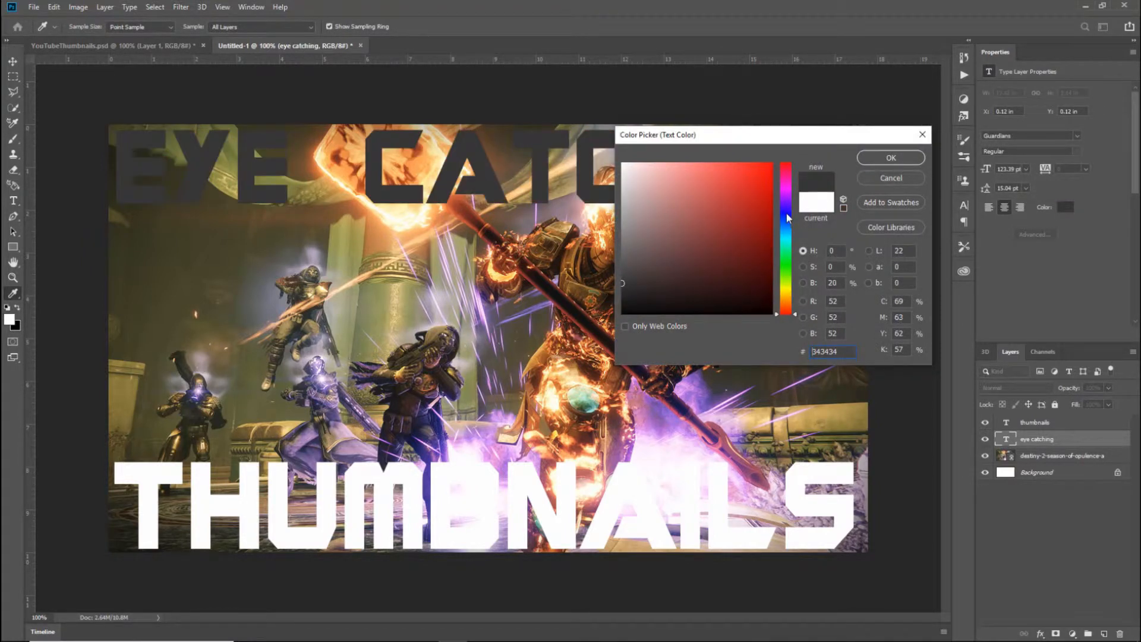
drag(786, 216, 789, 192)
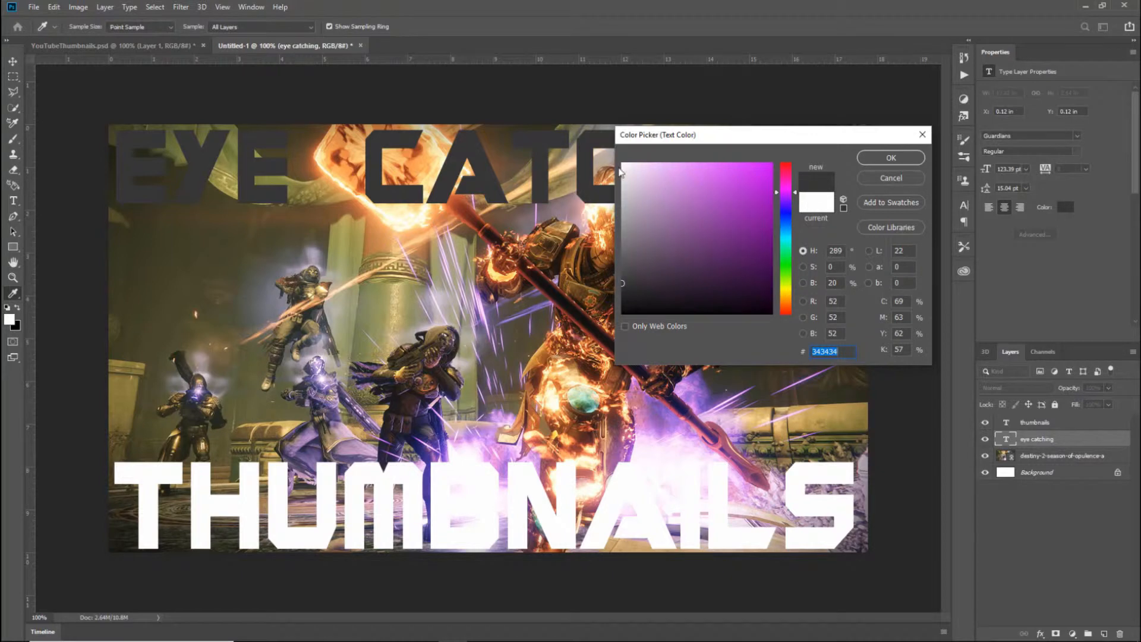
click(622, 163)
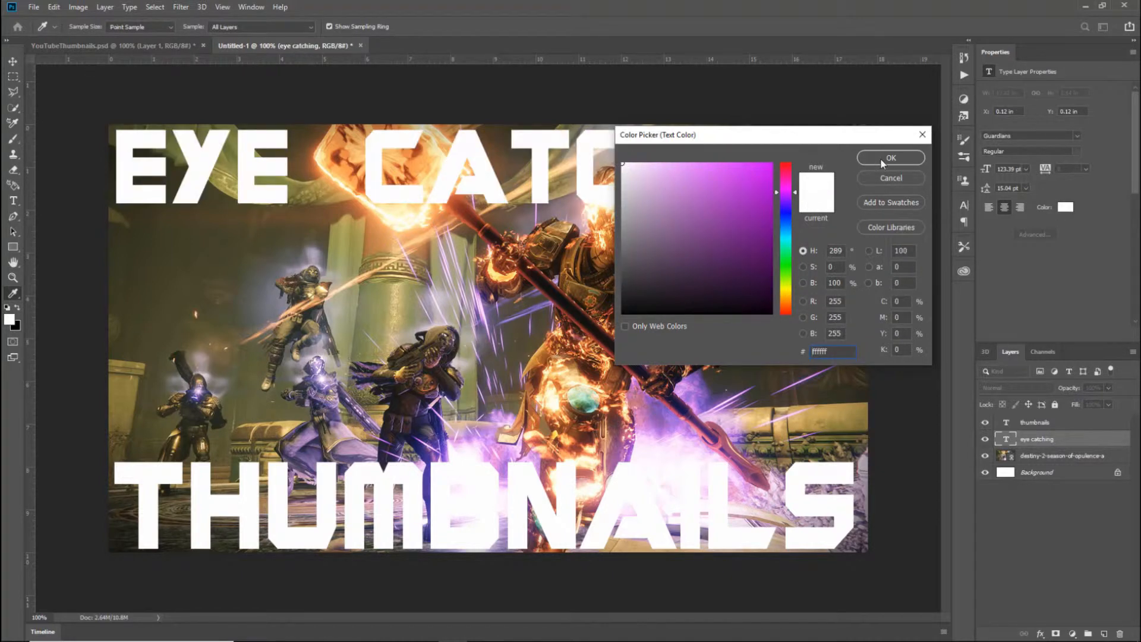
click(881, 158)
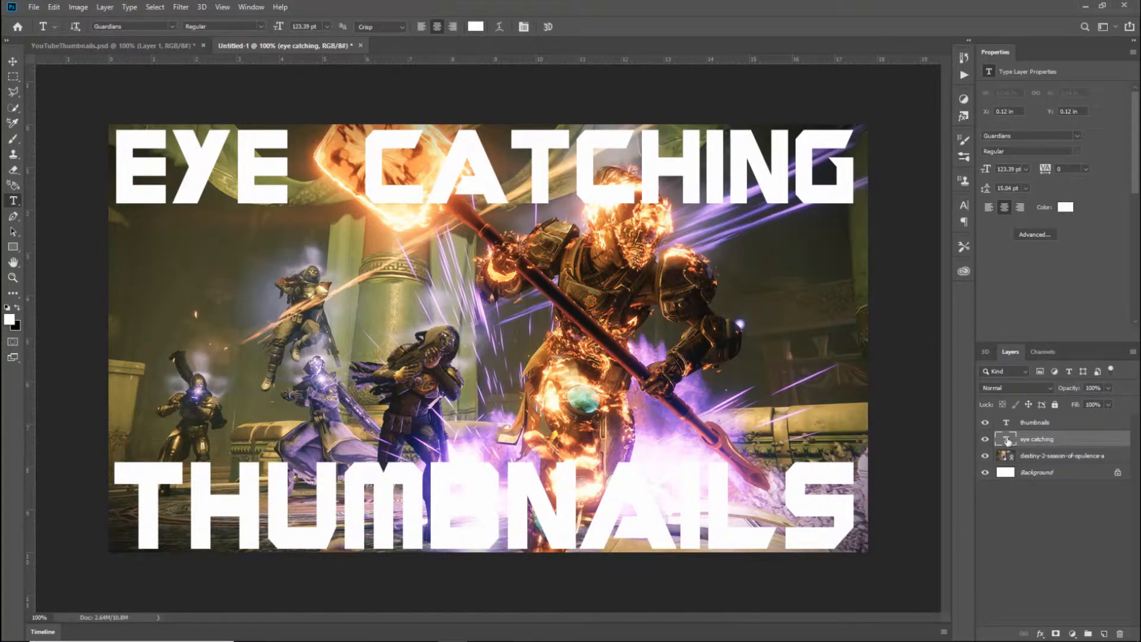
Rasterize the "eye catching" text layer and load its letters as a selection
right_click(1044, 442)
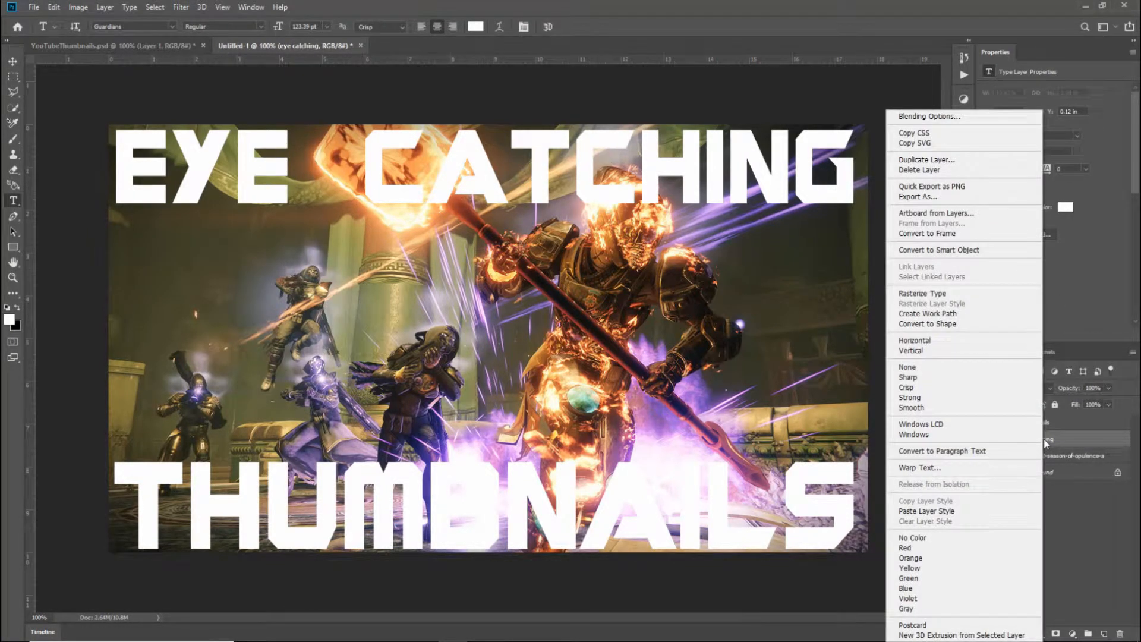
click(936, 293)
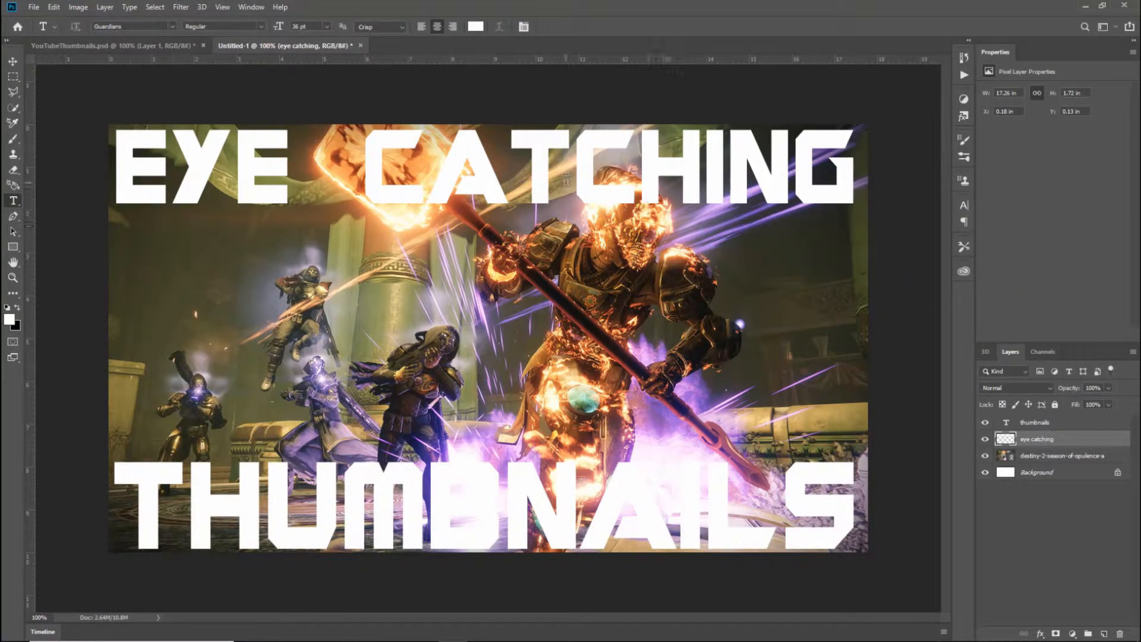
ctrl+click(1006, 442)
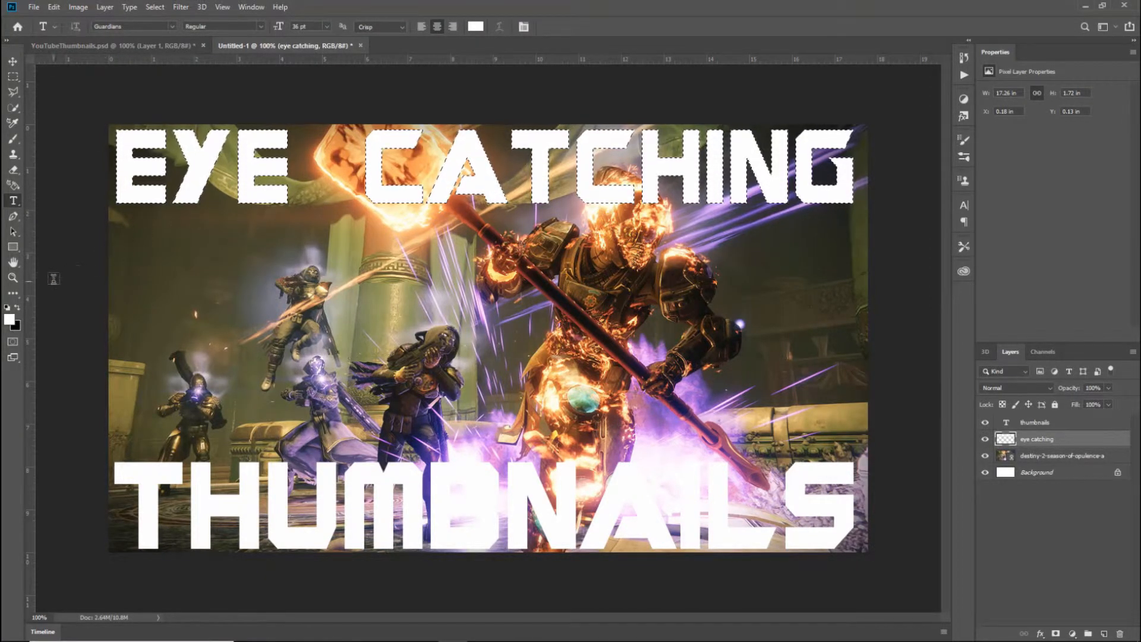
Fill the selected "EYE CATCHING" letters with the purple-to-orange linear gradient, running vertically from orange on top to purple below
click(12, 295)
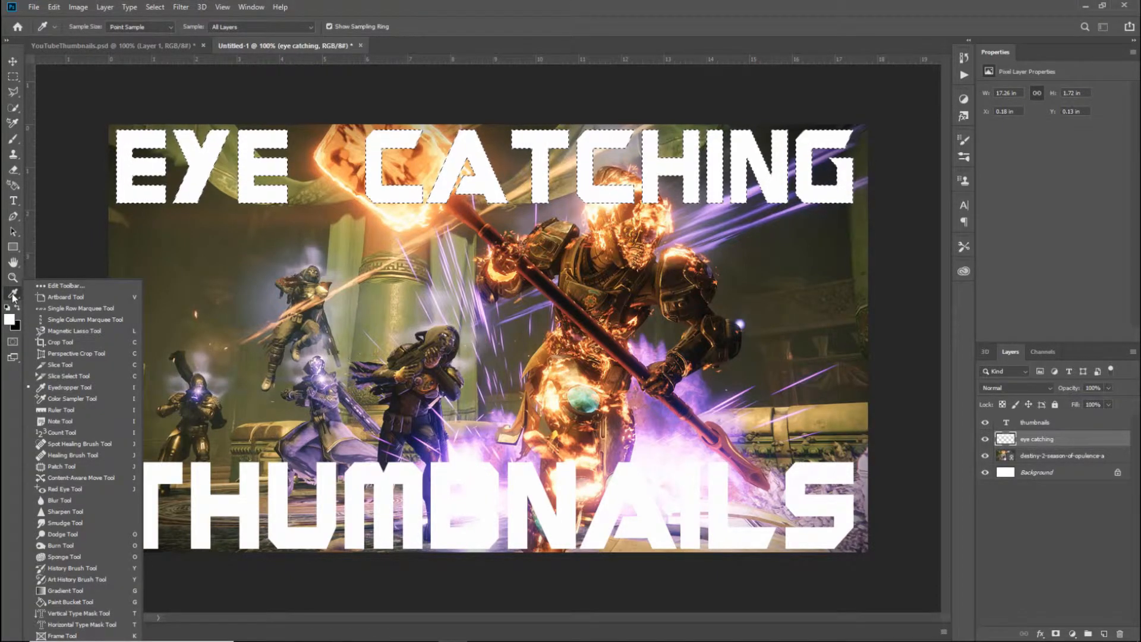
click(67, 590)
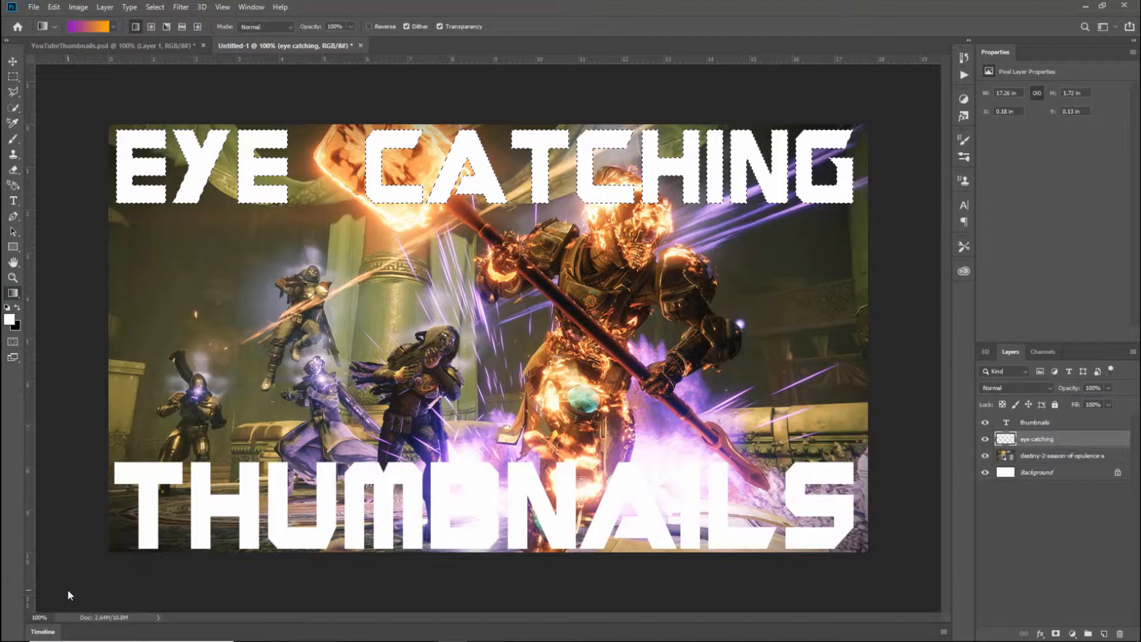
click(87, 27)
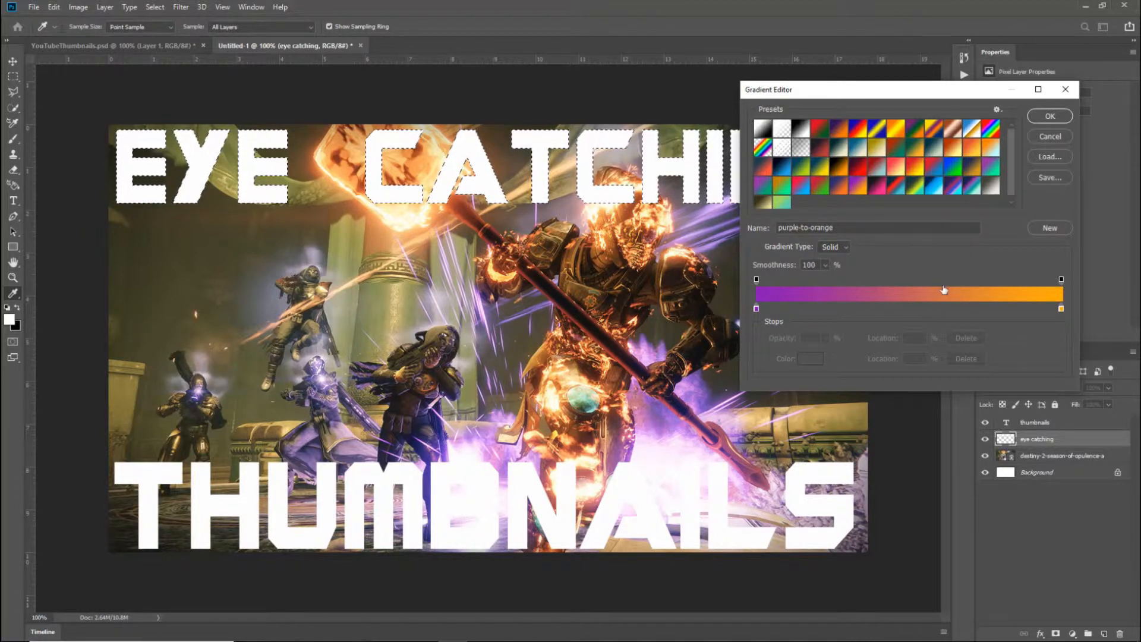
click(1050, 117)
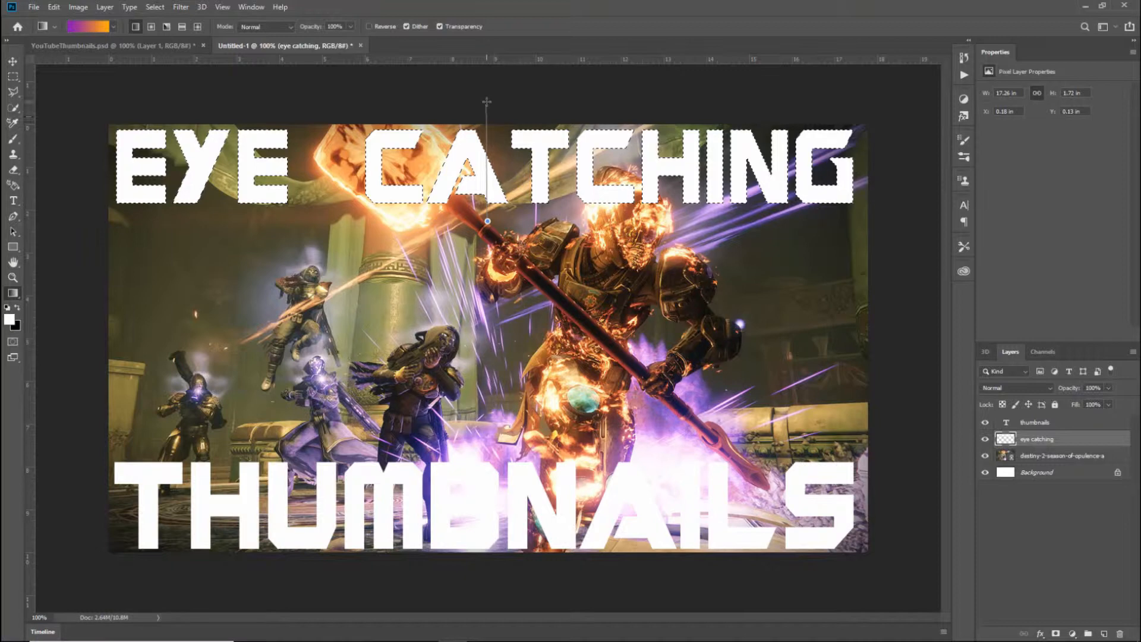
drag(486, 102, 487, 103)
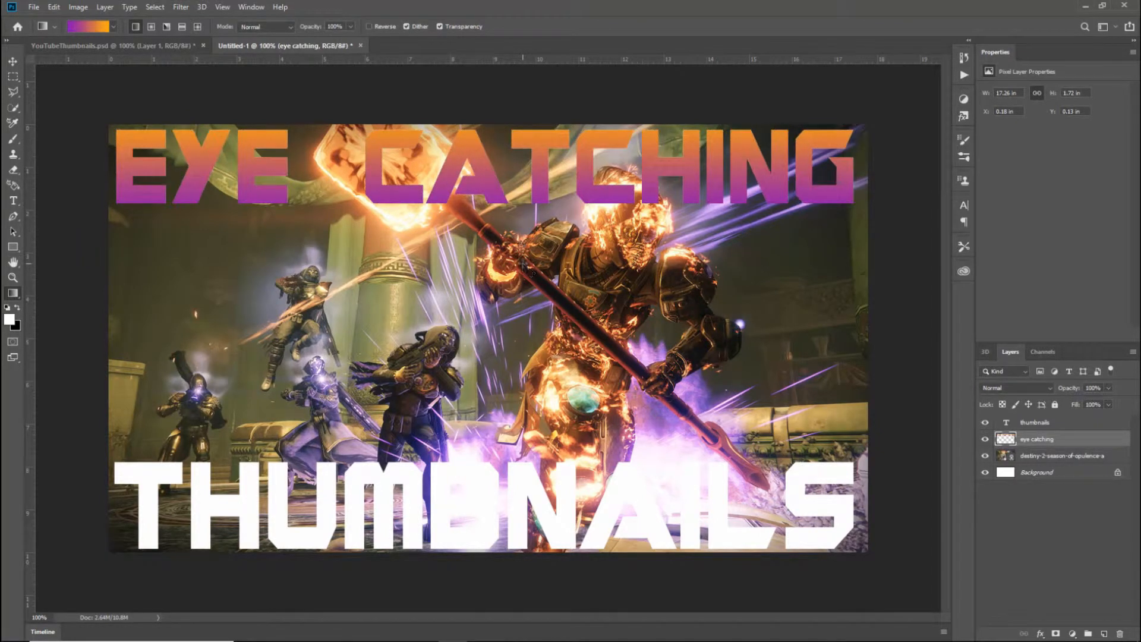
Rasterize the "thumbnails" text layer and fill its letters with the same gradient, running from purple on top to orange below
click(1051, 422)
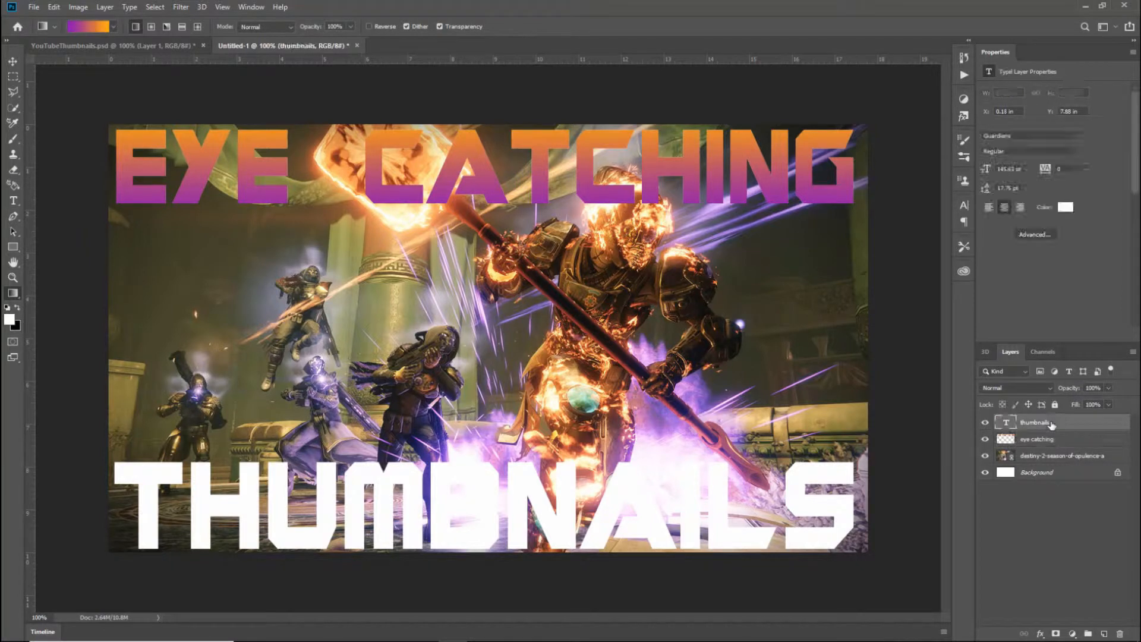
right_click(1063, 424)
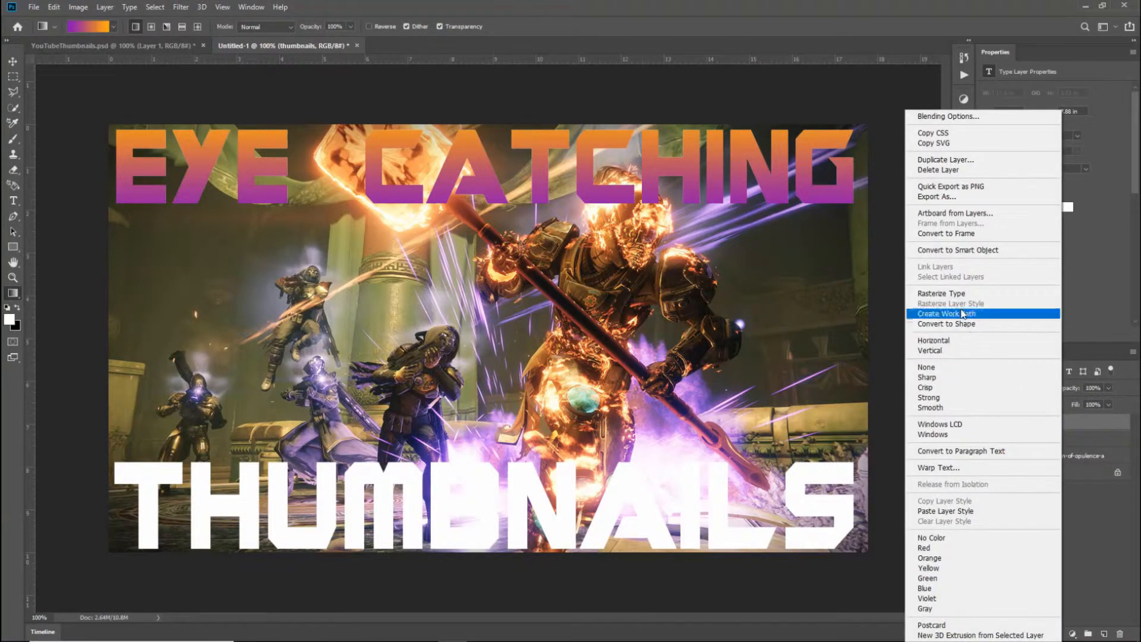
click(953, 293)
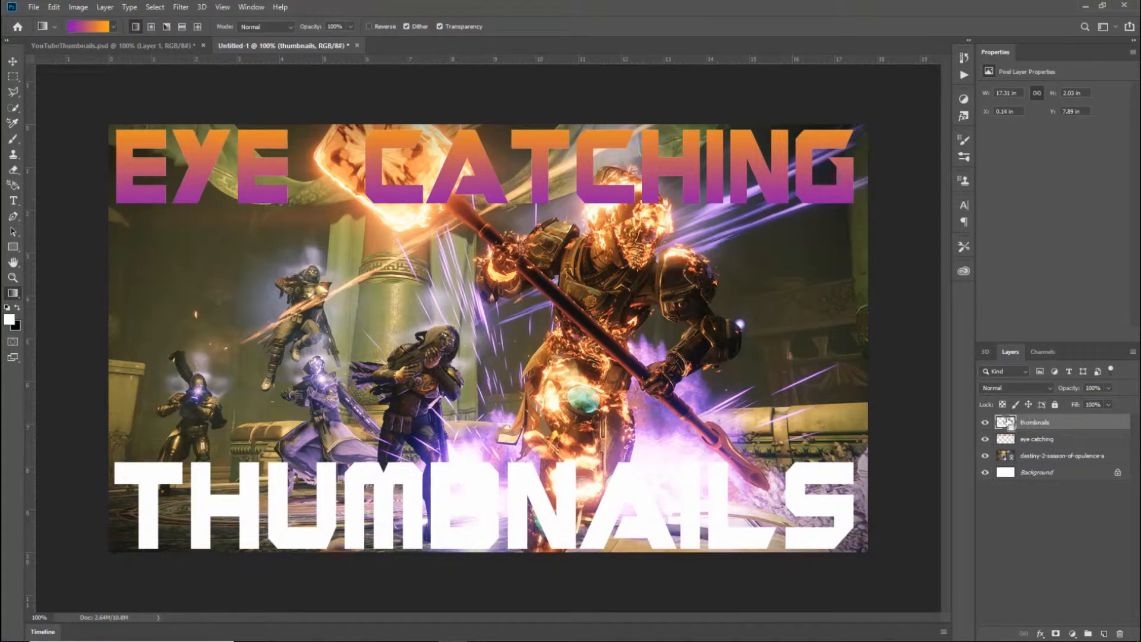
ctrl+click(1008, 424)
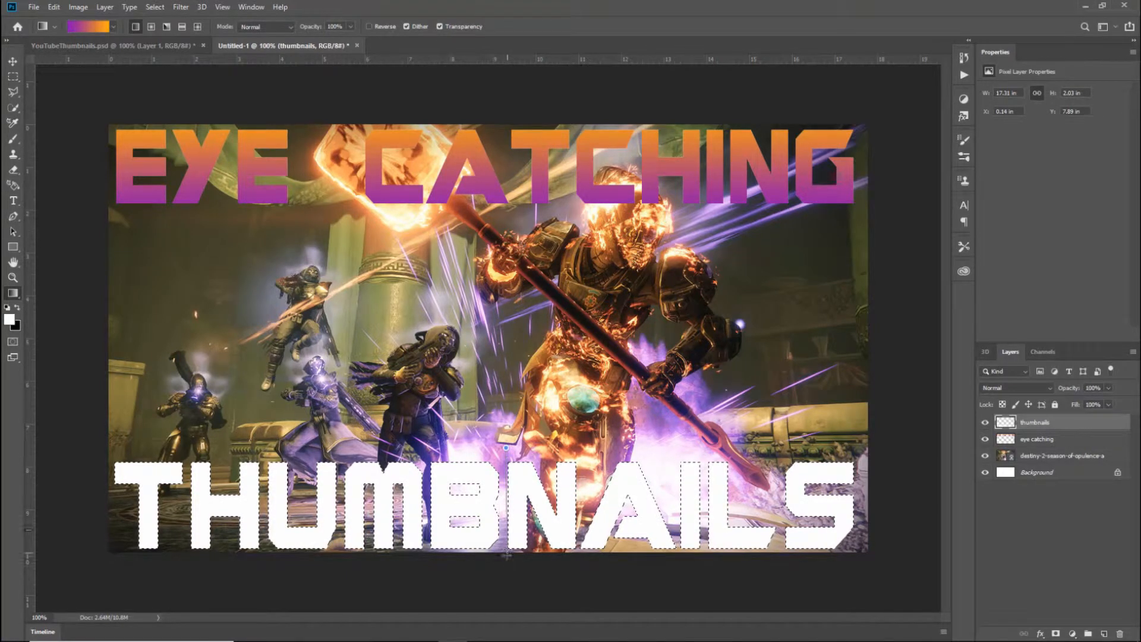
drag(503, 569, 503, 569)
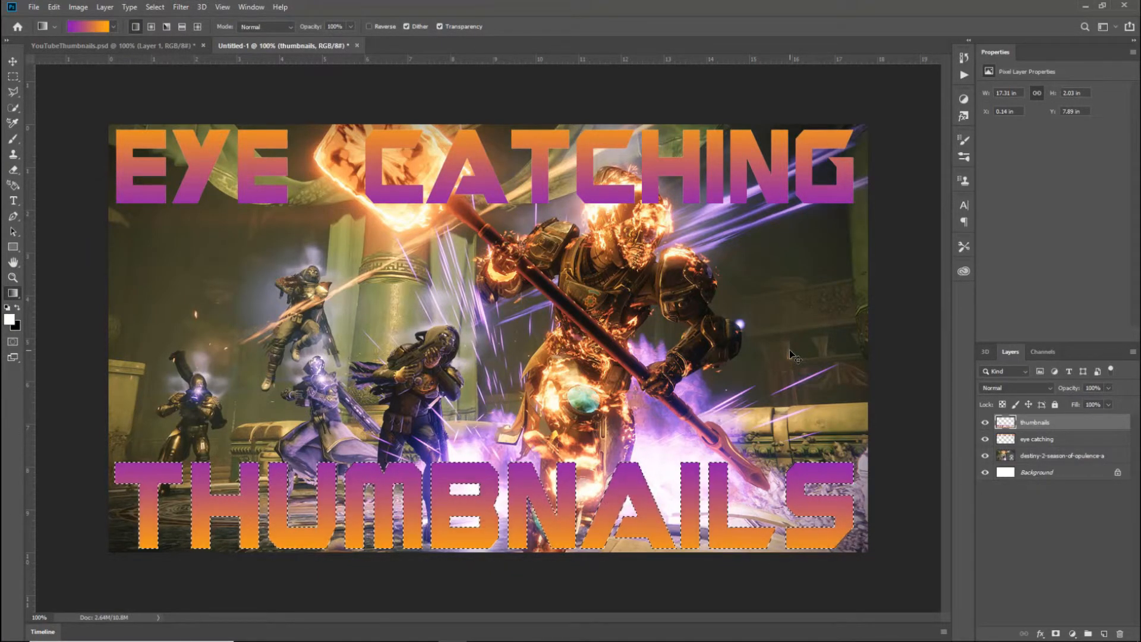
key(ctrl+d)
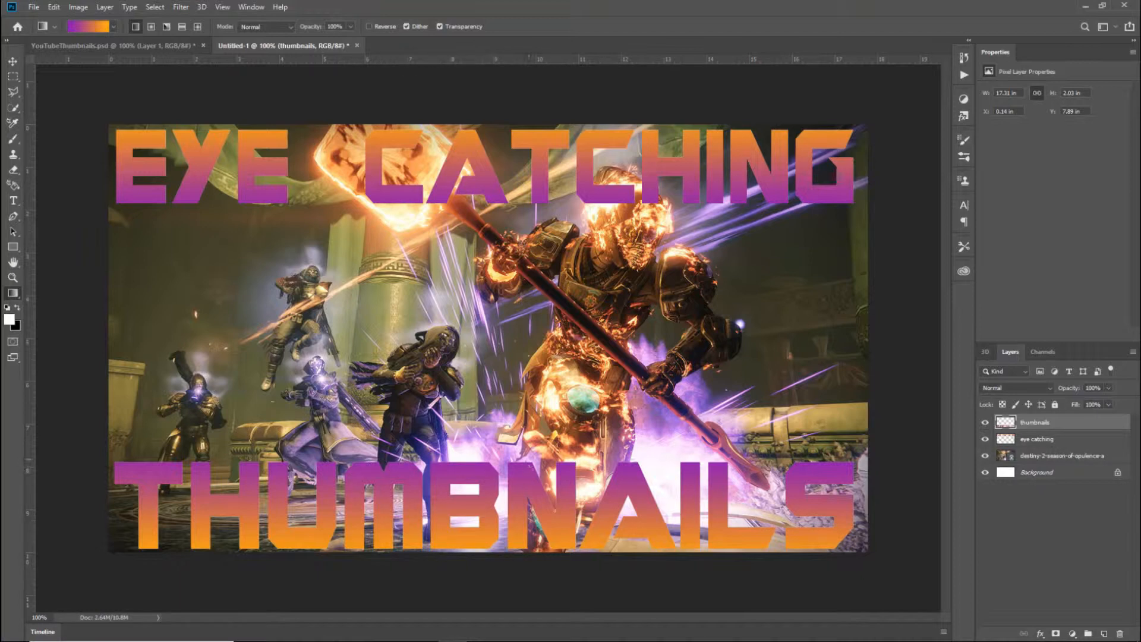
Add a 4 px outside stroke in magenta (ca1dd5) to the "eye catching" layer
click(1070, 441)
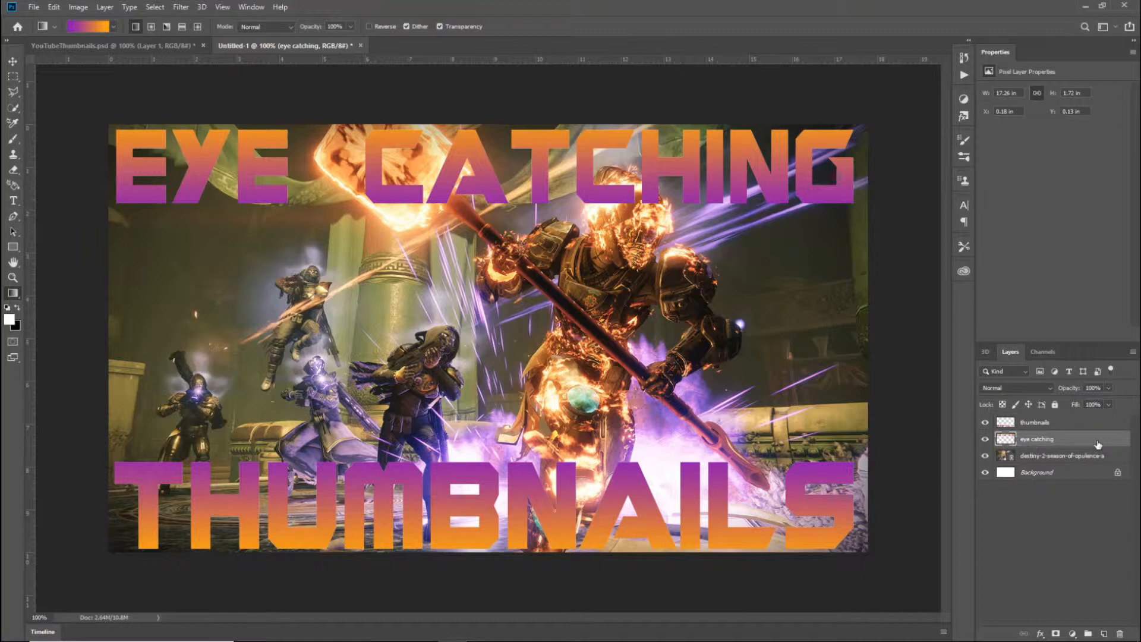
double_click(1098, 445)
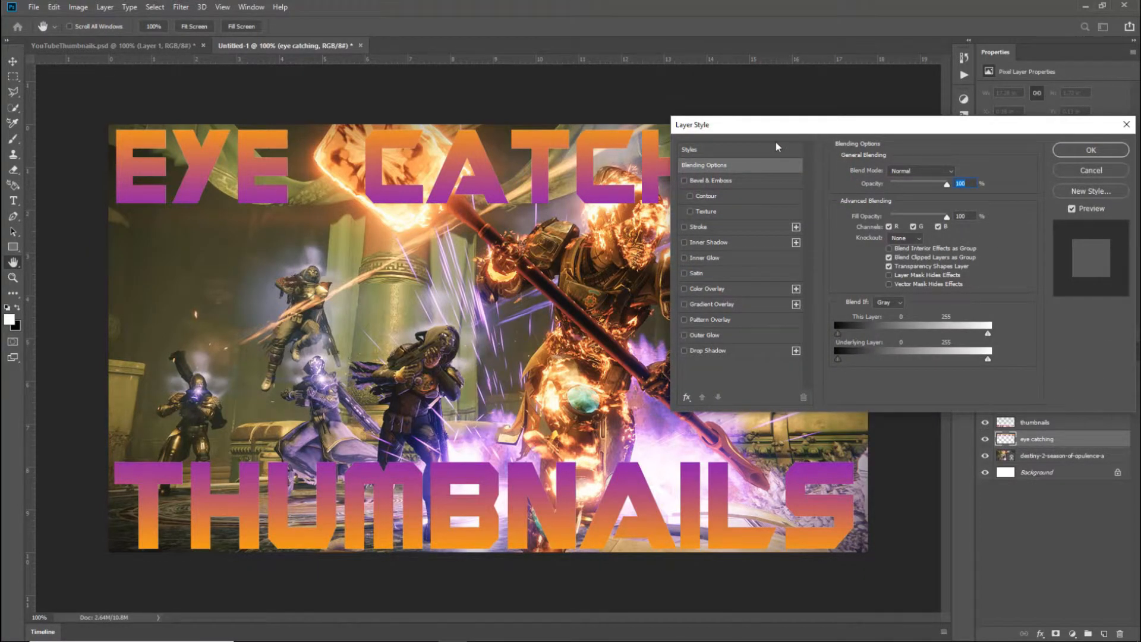
click(699, 227)
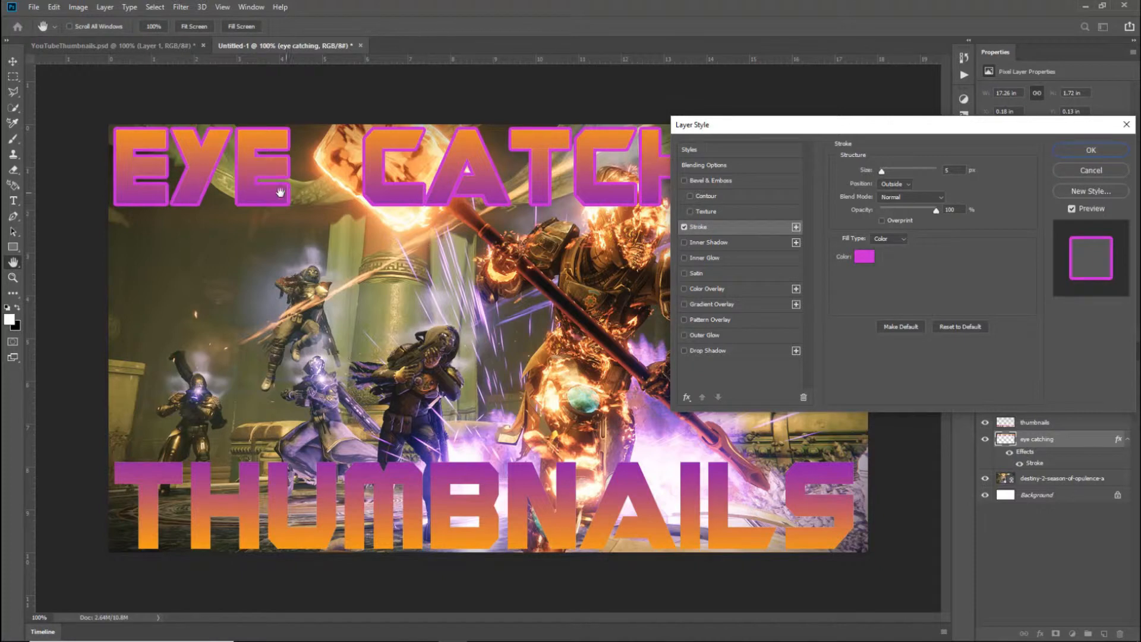
double_click(956, 171)
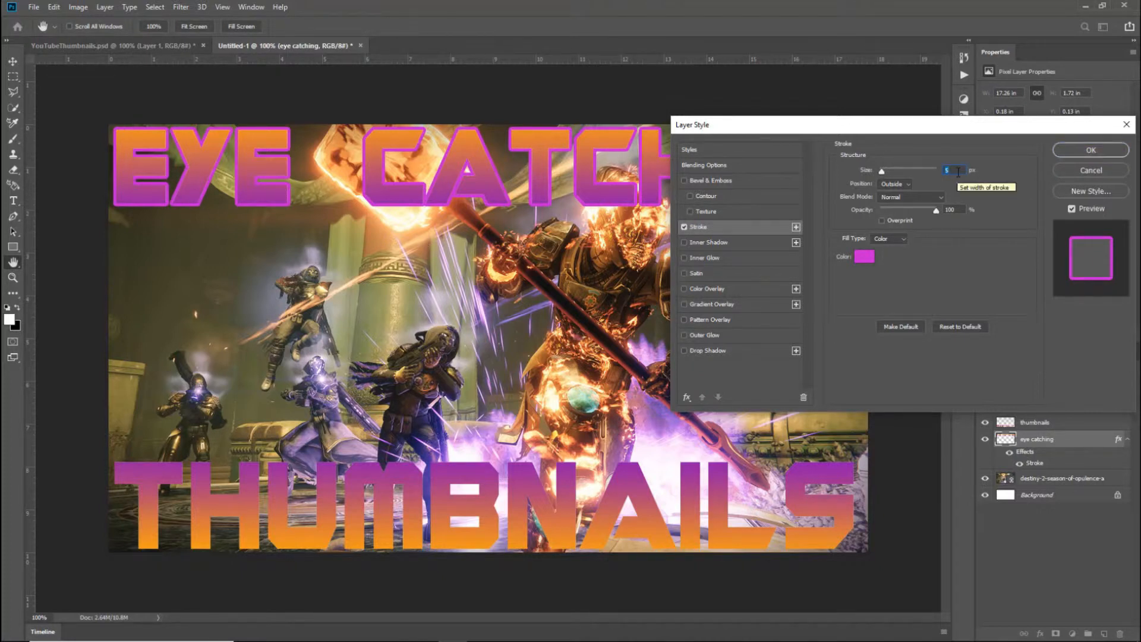
text(10)
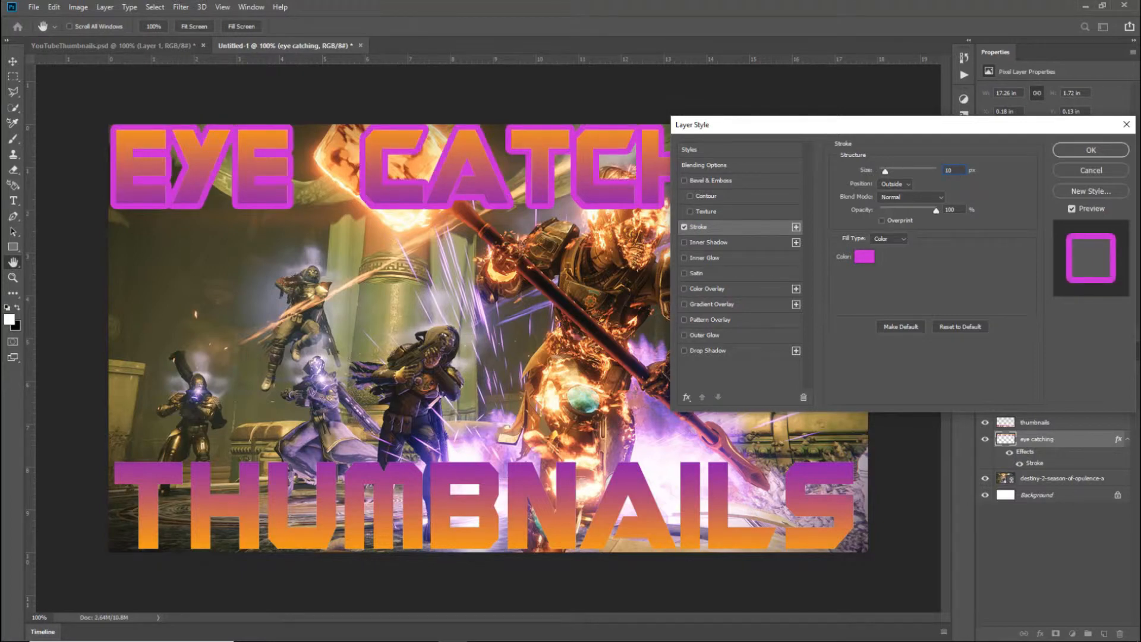
key(BackSpace)
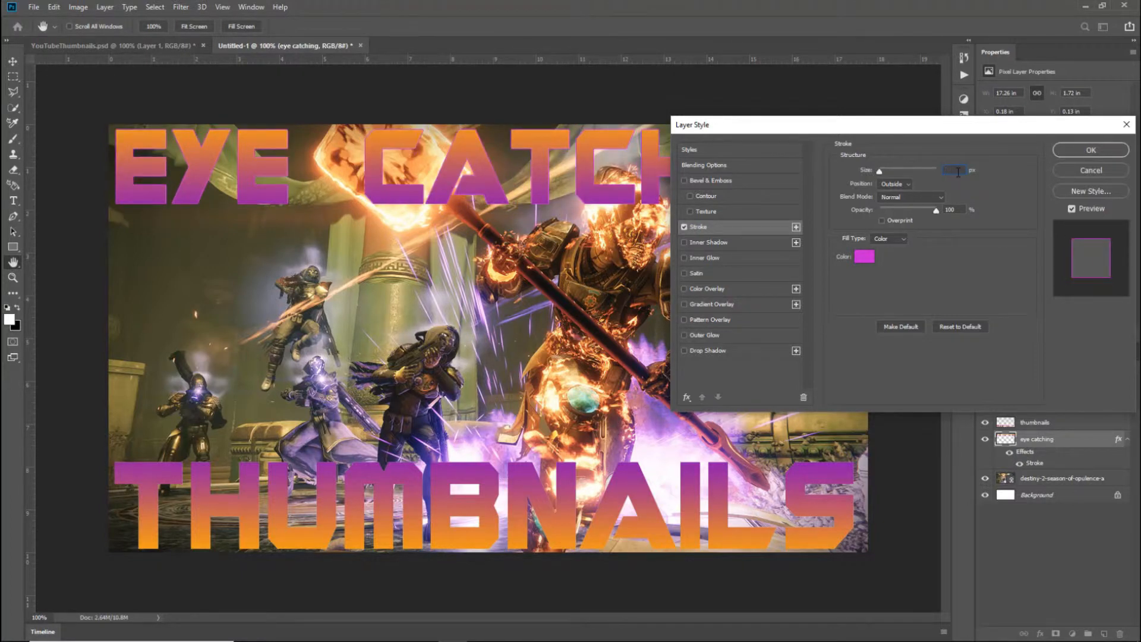
text(4)
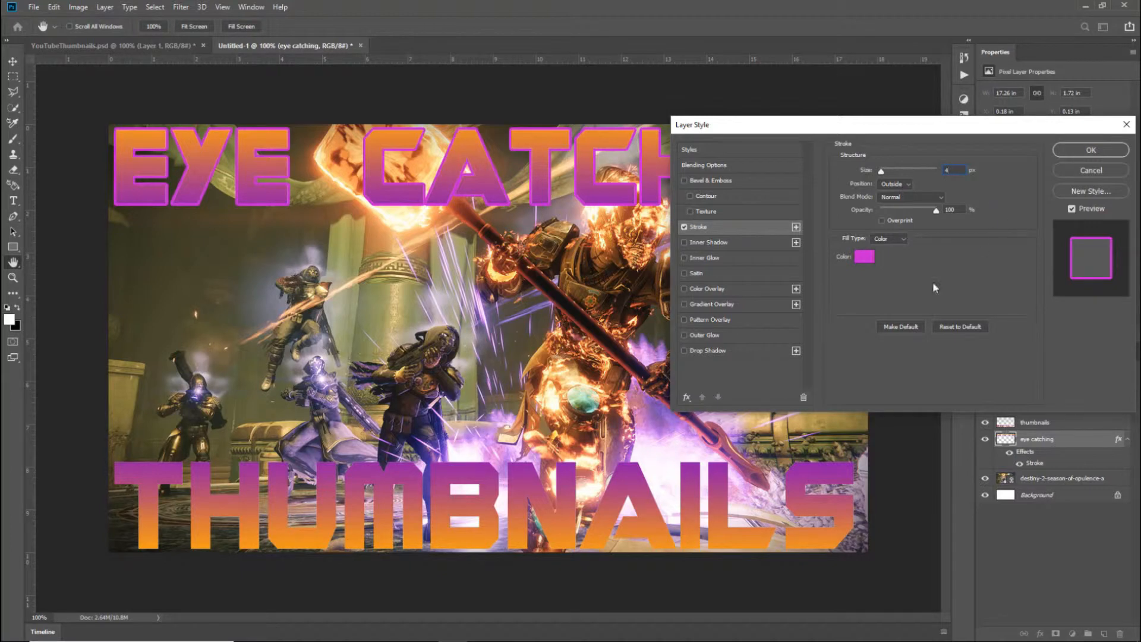
click(864, 257)
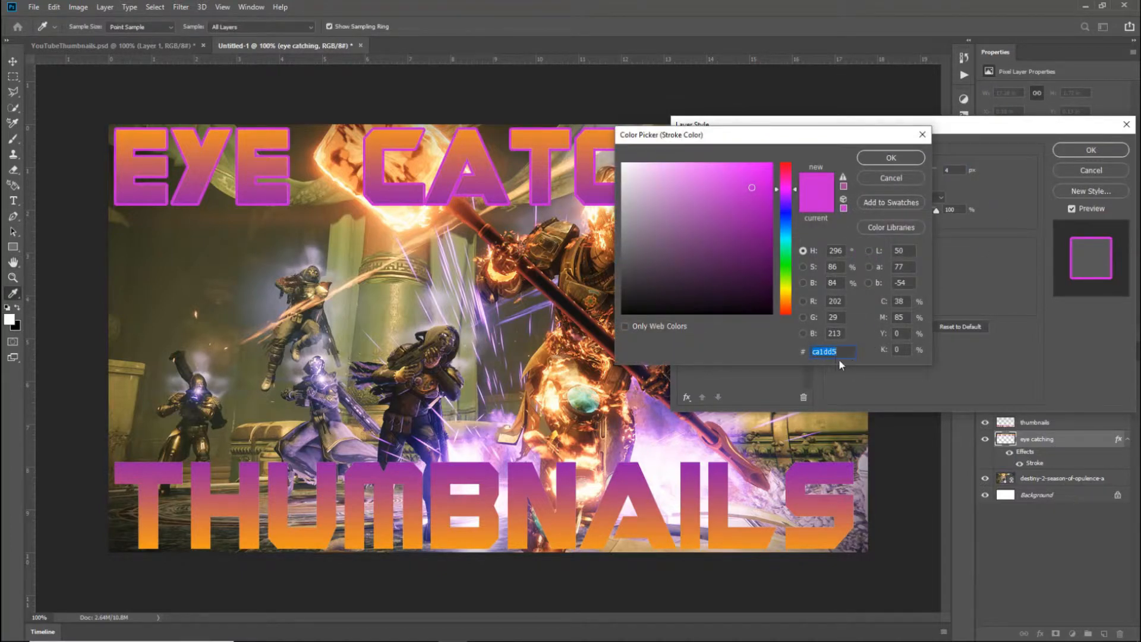
click(904, 162)
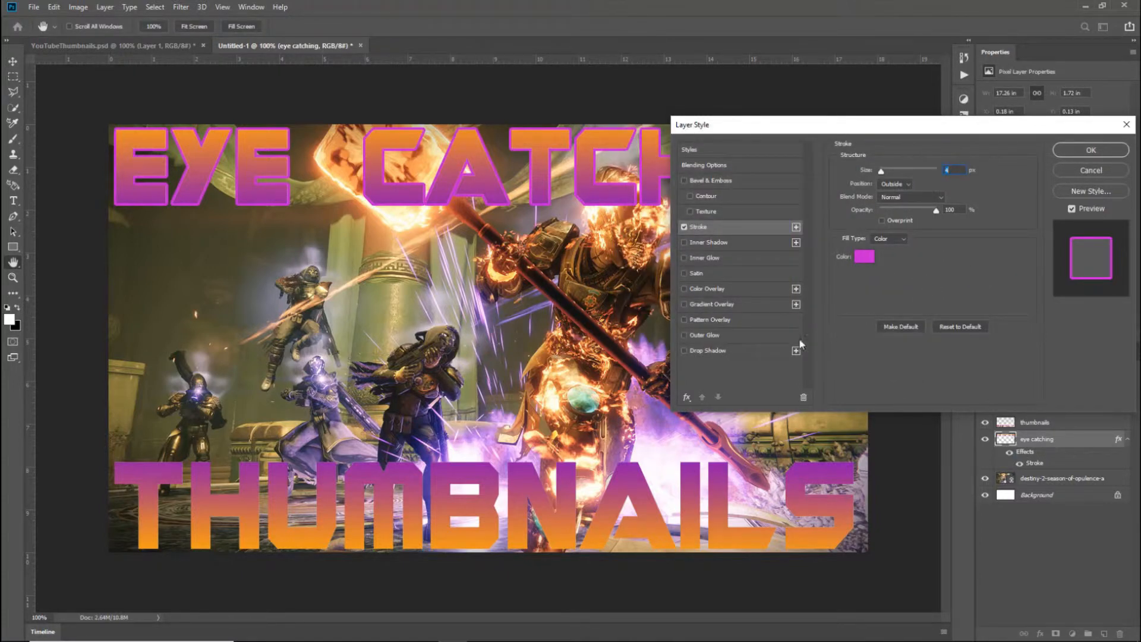
Add a white outer glow with a size of 27 px to the "eye catching" layer and apply the layer style
click(702, 336)
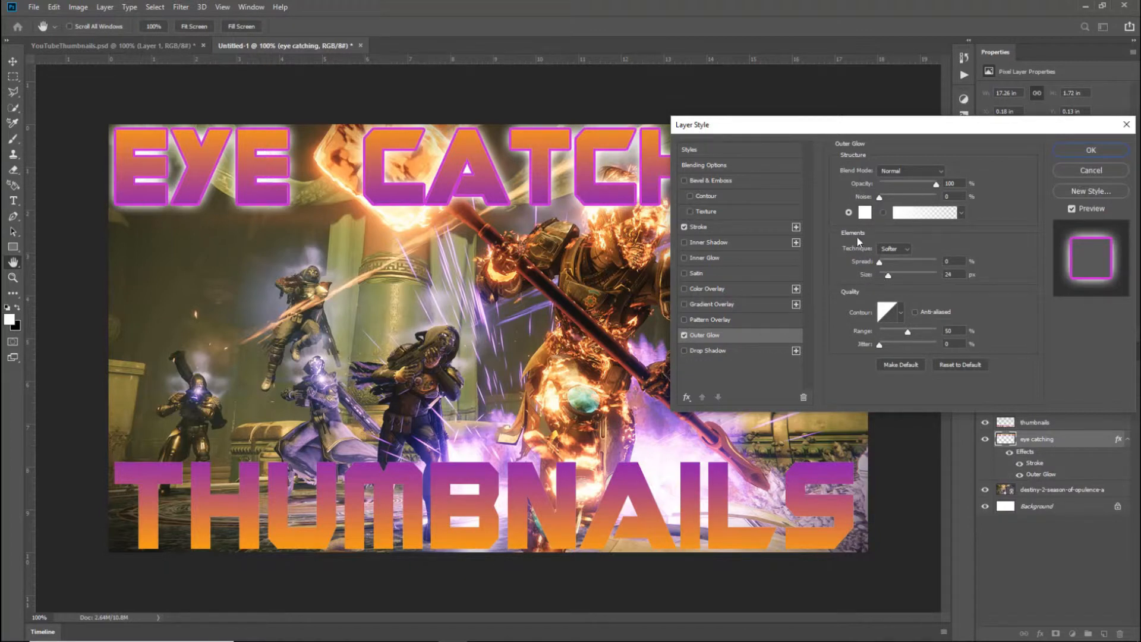
mouse_move(888, 276)
mouse_down()
mouse_move(907, 277)
mouse_move(872, 281)
mouse_move(890, 288)
mouse_up()
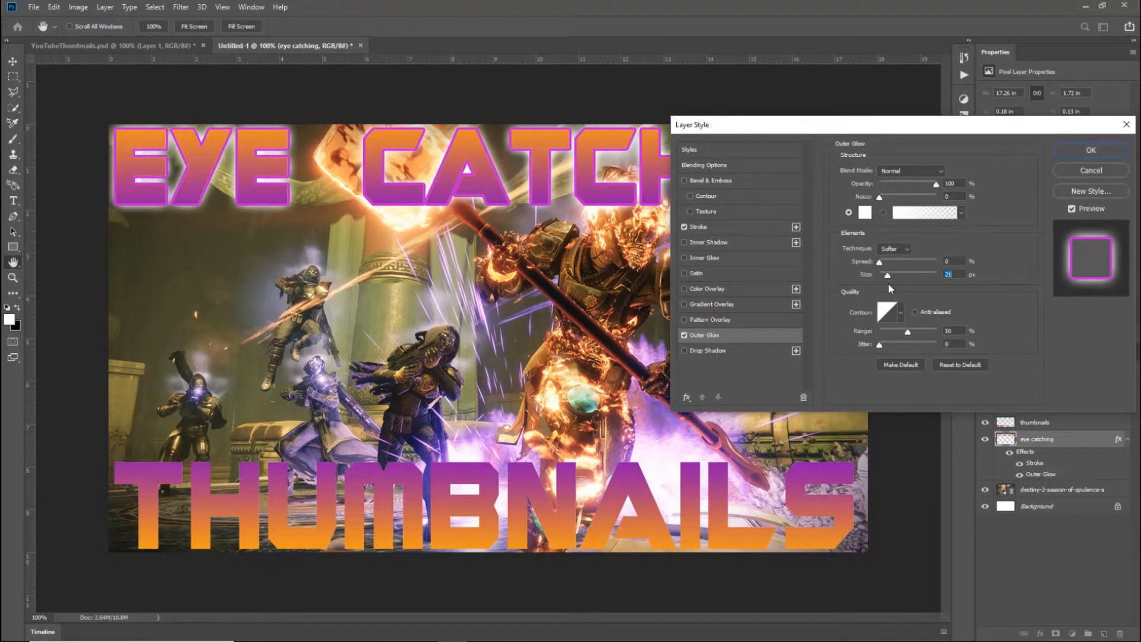
drag(891, 288, 892, 289)
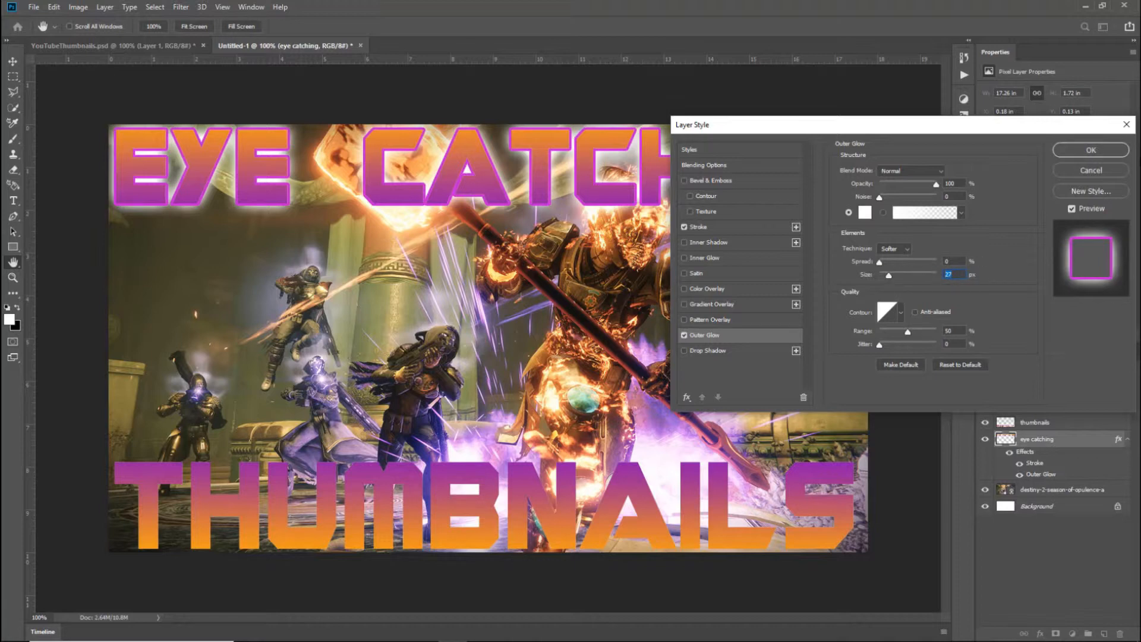
click(1091, 153)
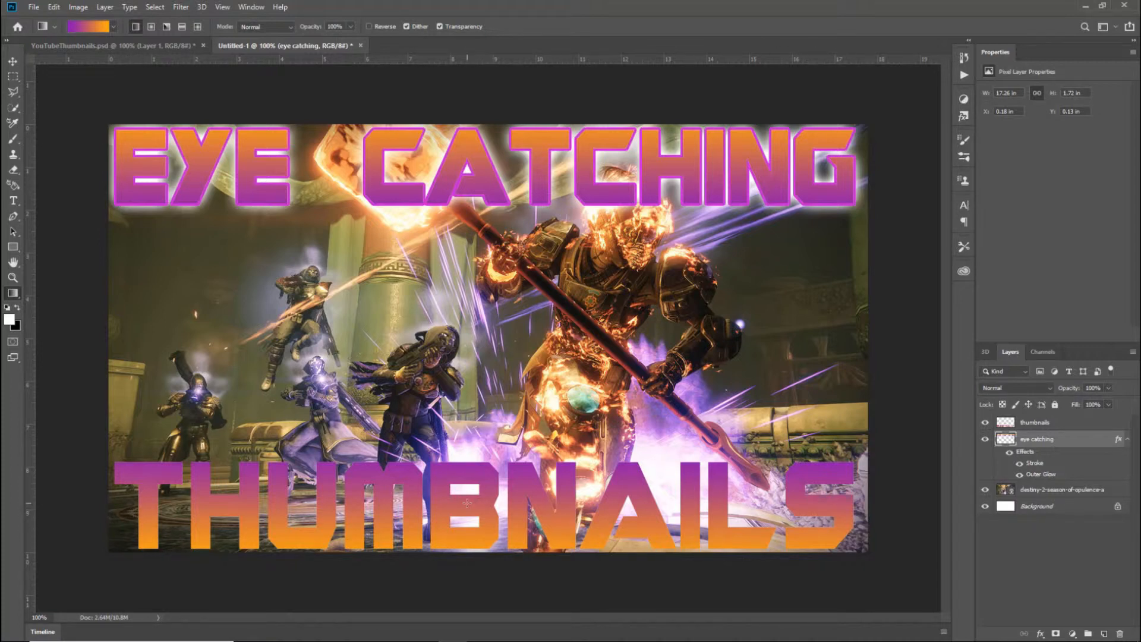
Copy the layer style of the "eye catching" layer and paste it onto the "thumbnails" layer
right_click(1085, 468)
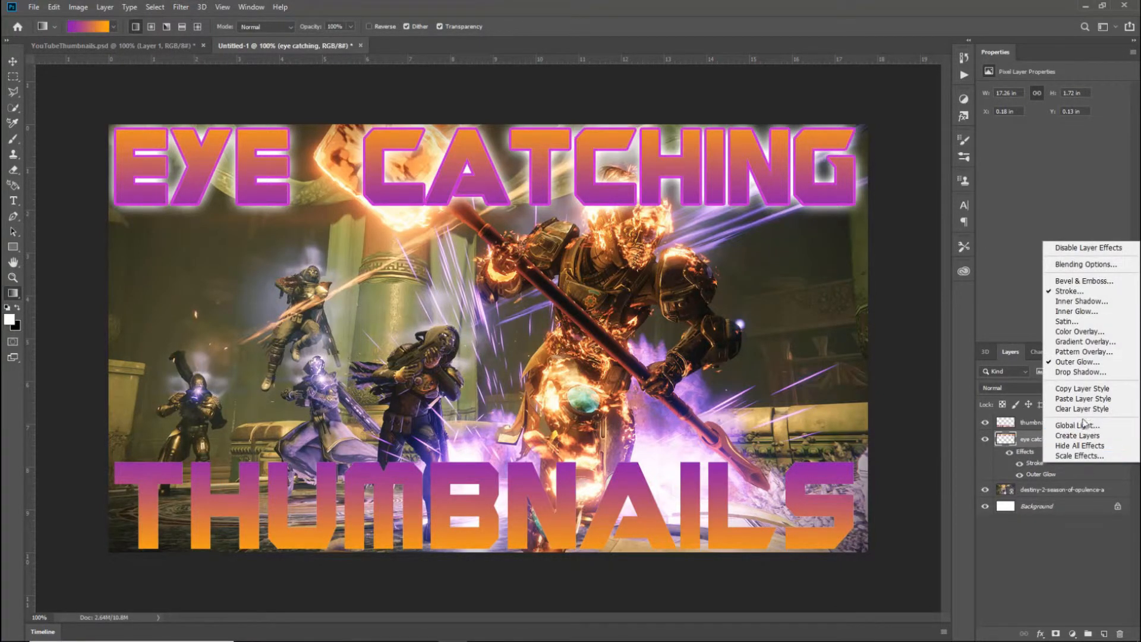
click(1084, 389)
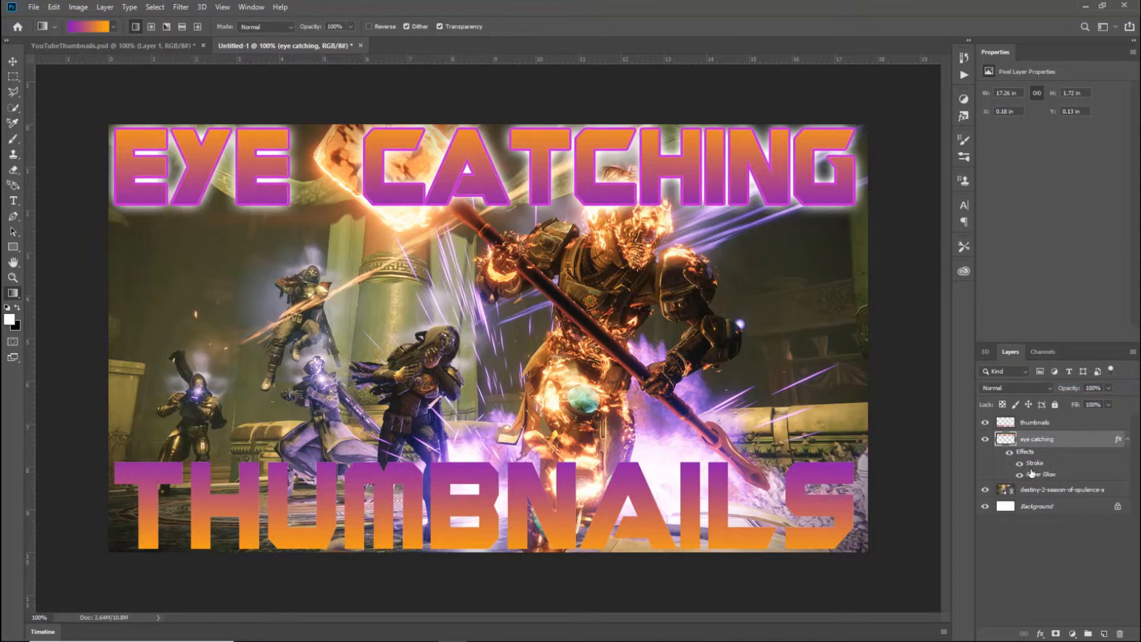
click(1059, 426)
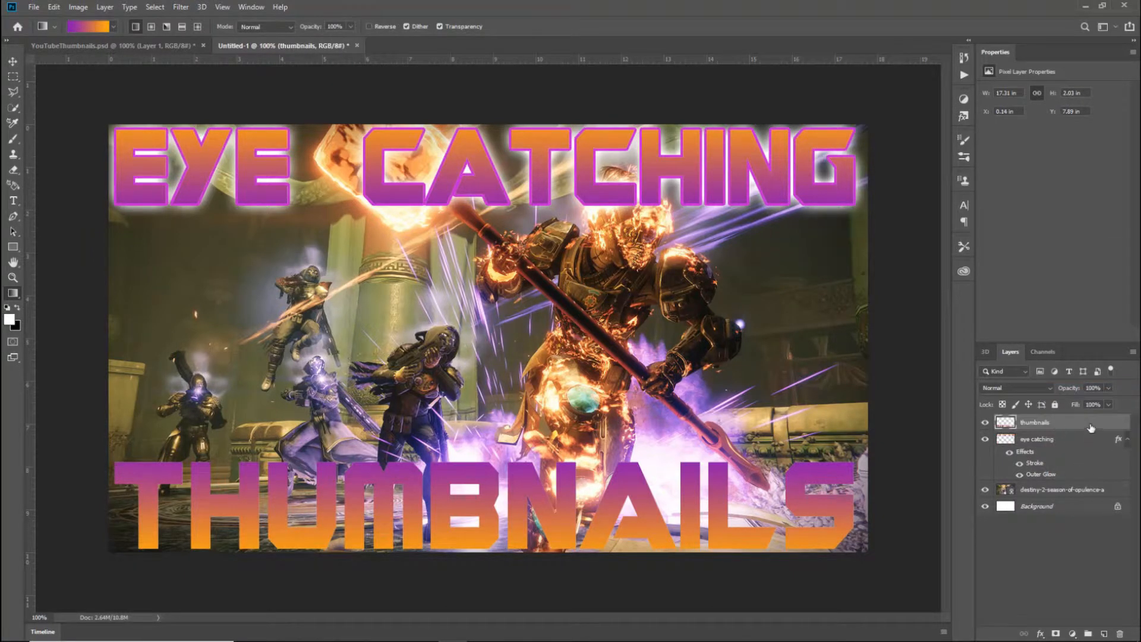
right_click(1090, 426)
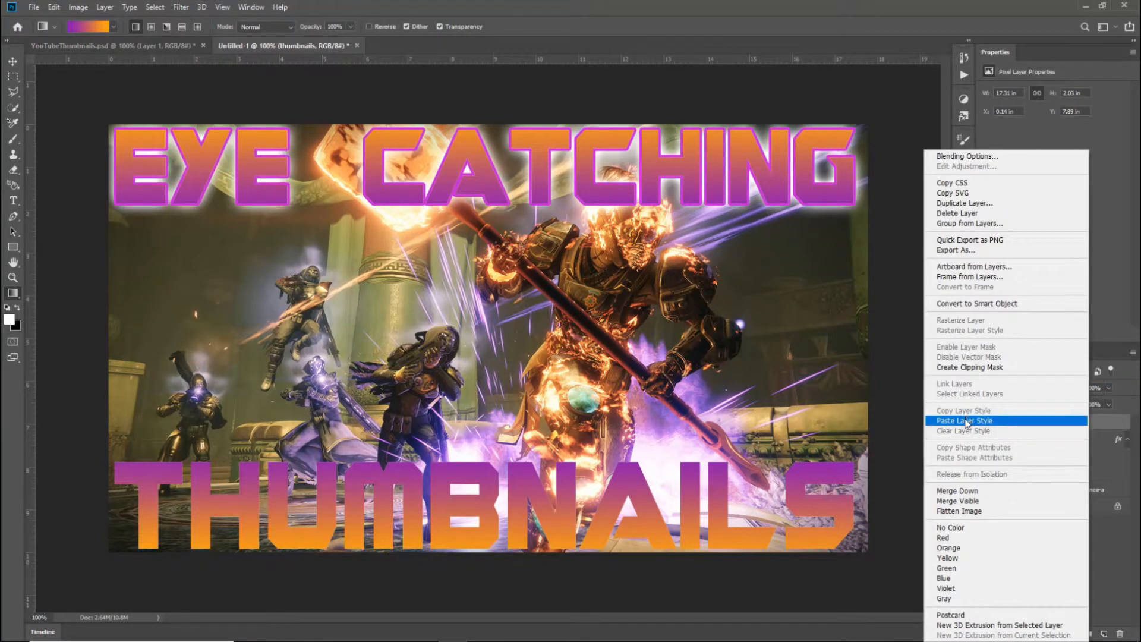
click(966, 420)
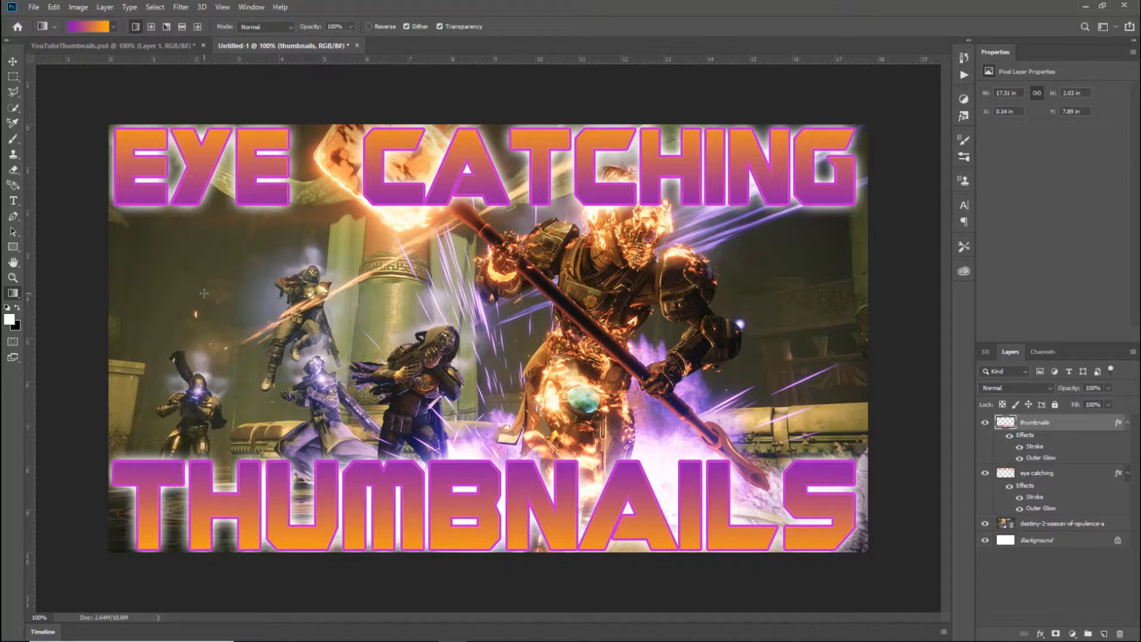
Place the photoshop-cs6-logo file from the Desktop into the document as a linked object
click(33, 6)
click(59, 243)
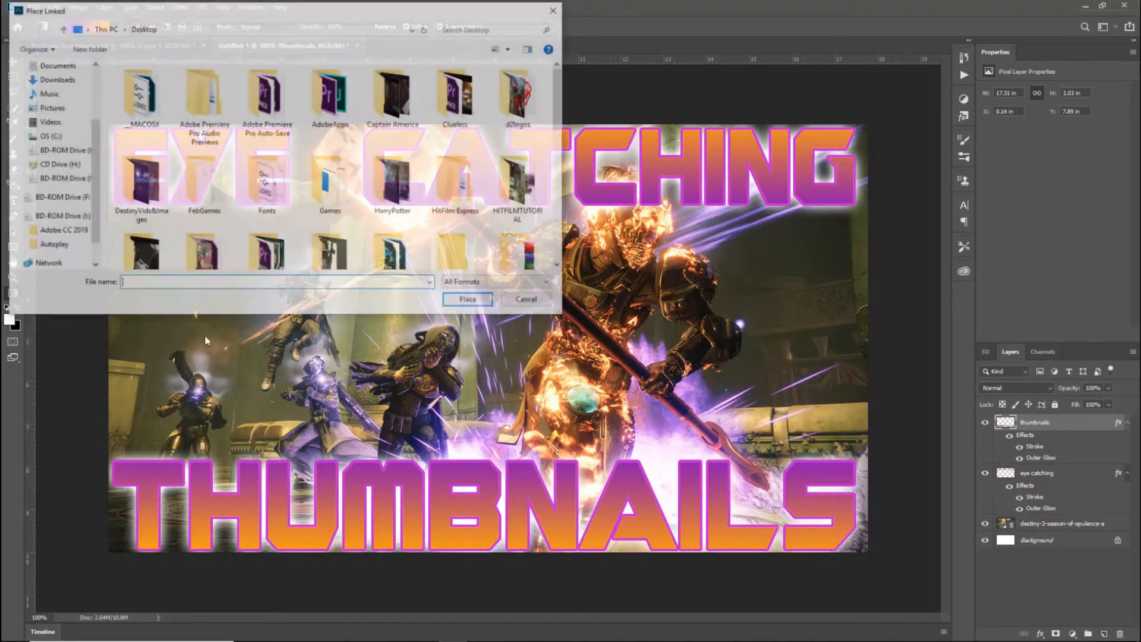
scroll(381, 217, down, 2)
click(457, 143)
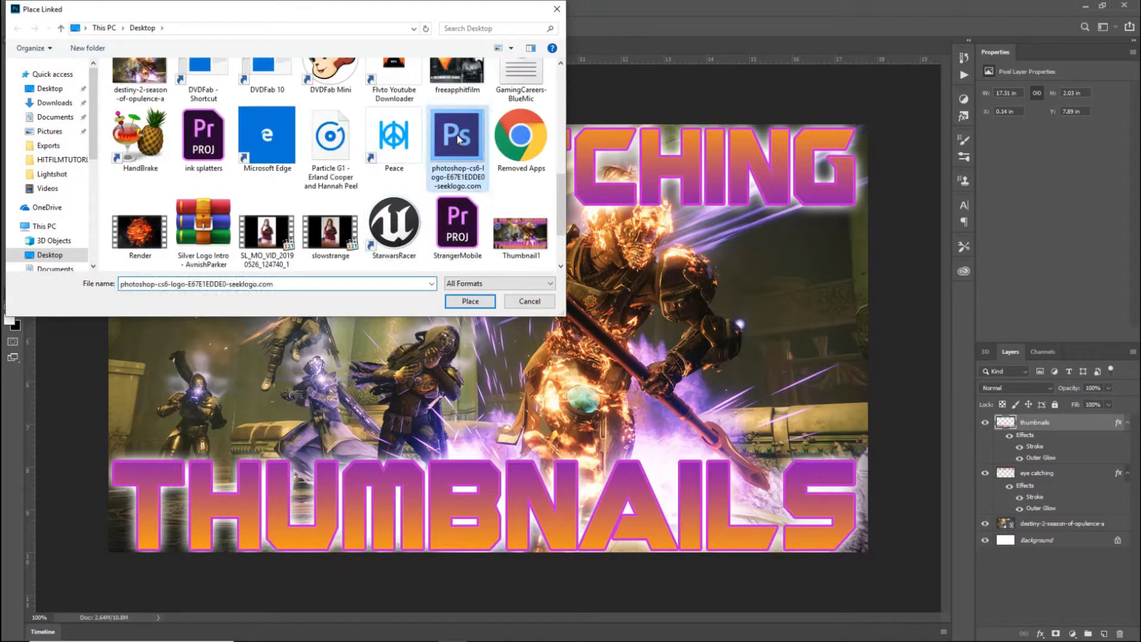
click(470, 301)
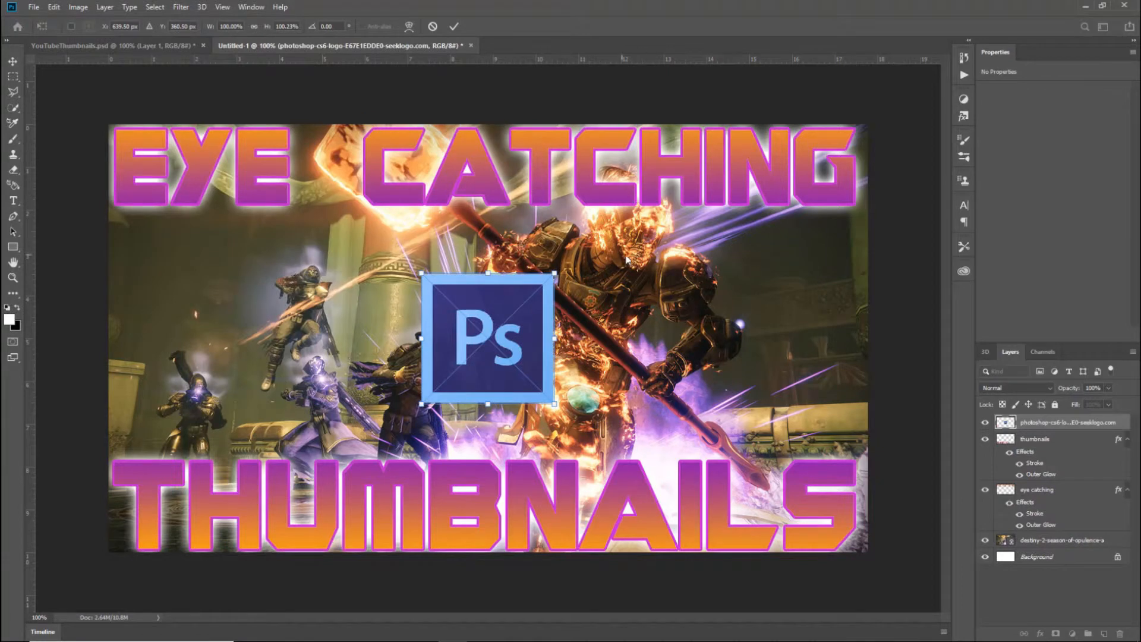
Rotate the Photoshop logo about -30°, scale it to about 58%, and position it just below the word "EYE"
drag(531, 336, 291, 327)
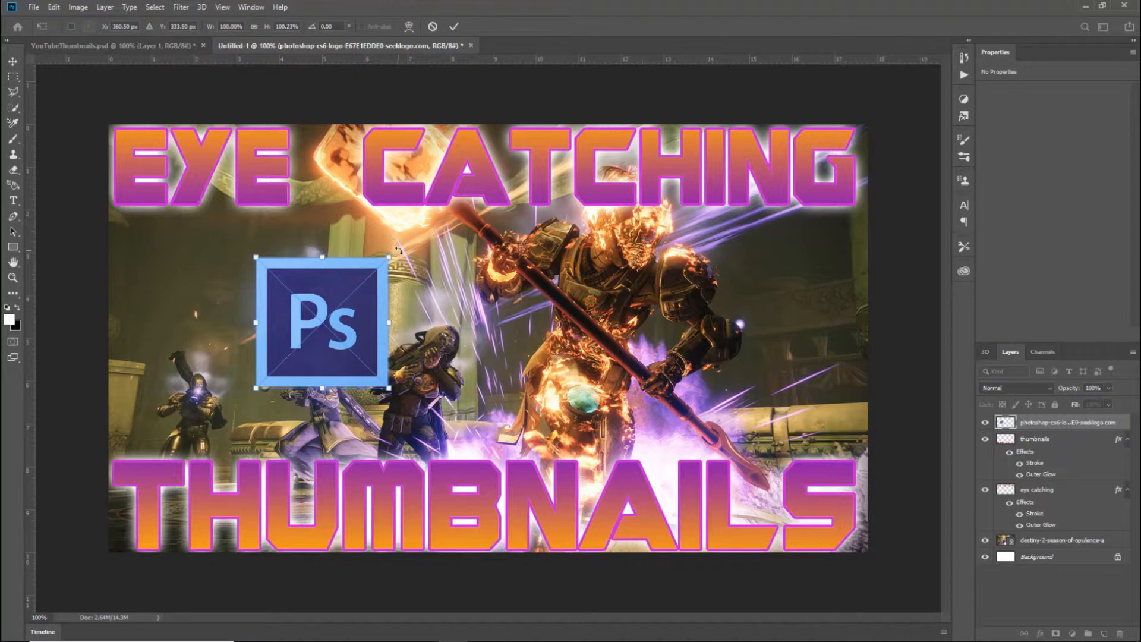
drag(398, 249, 368, 219)
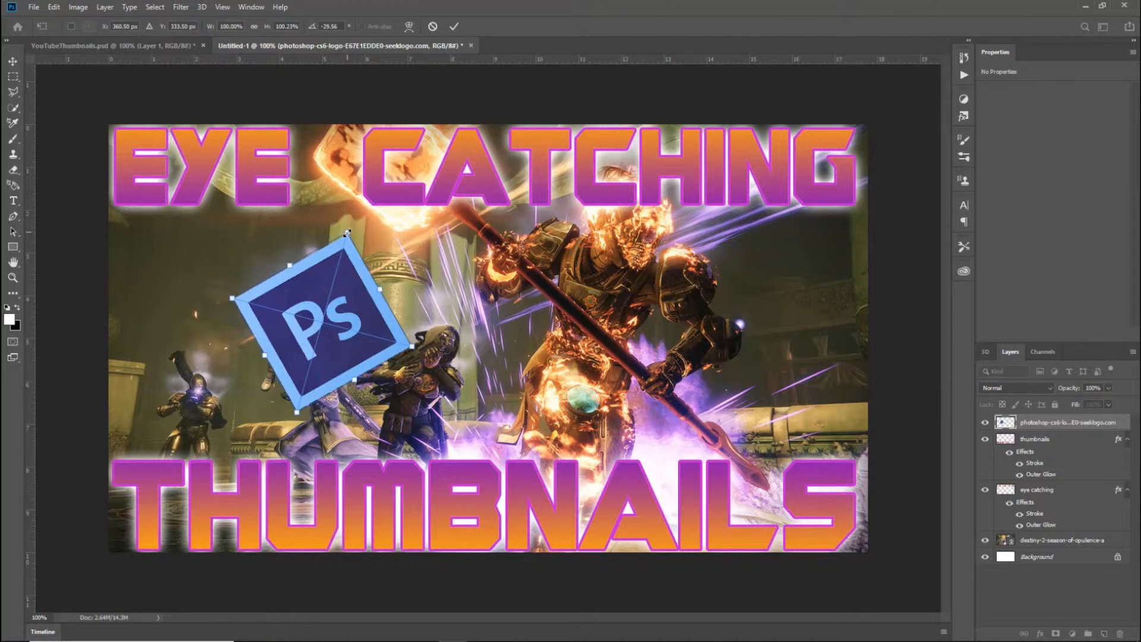
drag(346, 232, 322, 265)
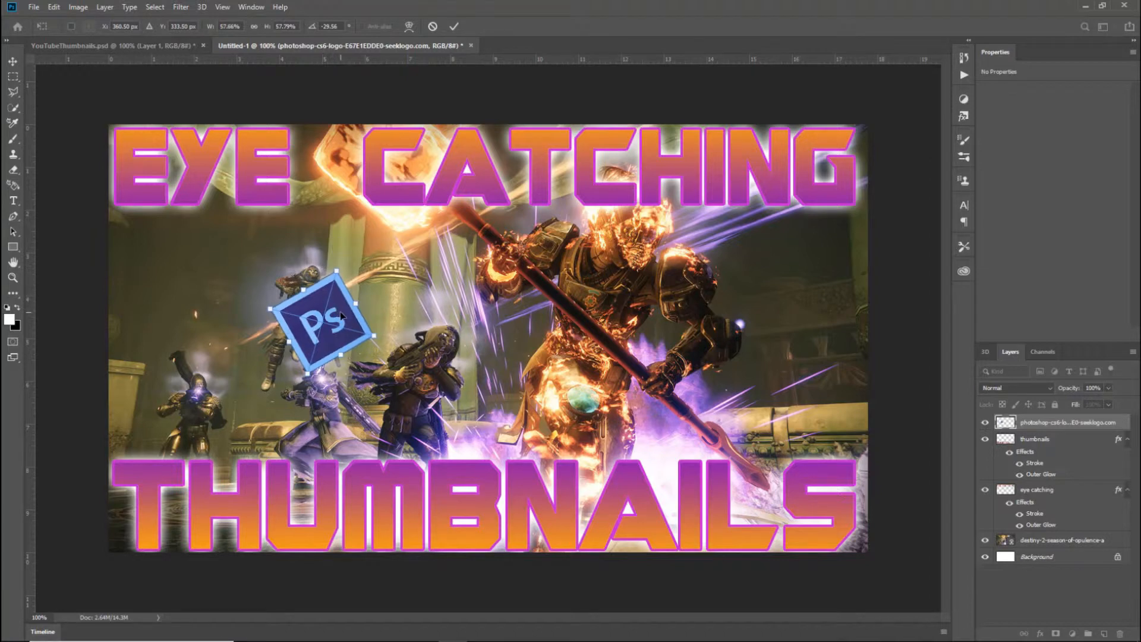
drag(342, 315, 184, 237)
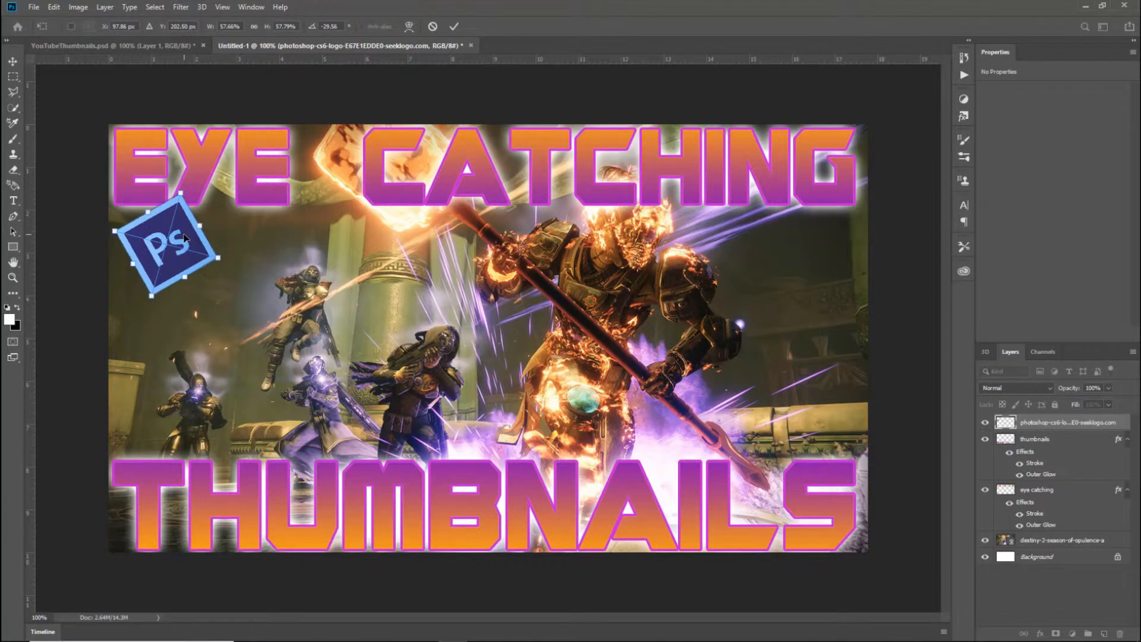
key(g)
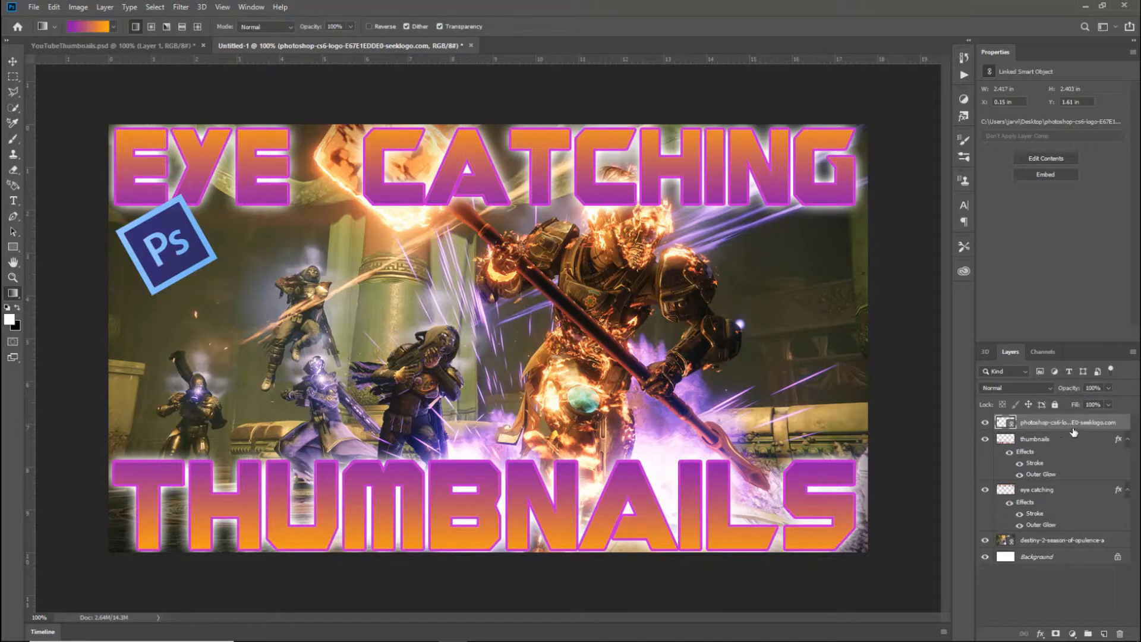
Paste the copied stroke and outer glow style onto the Photoshop logo layer, comparing the logo with and without the stroke
right_click(1119, 426)
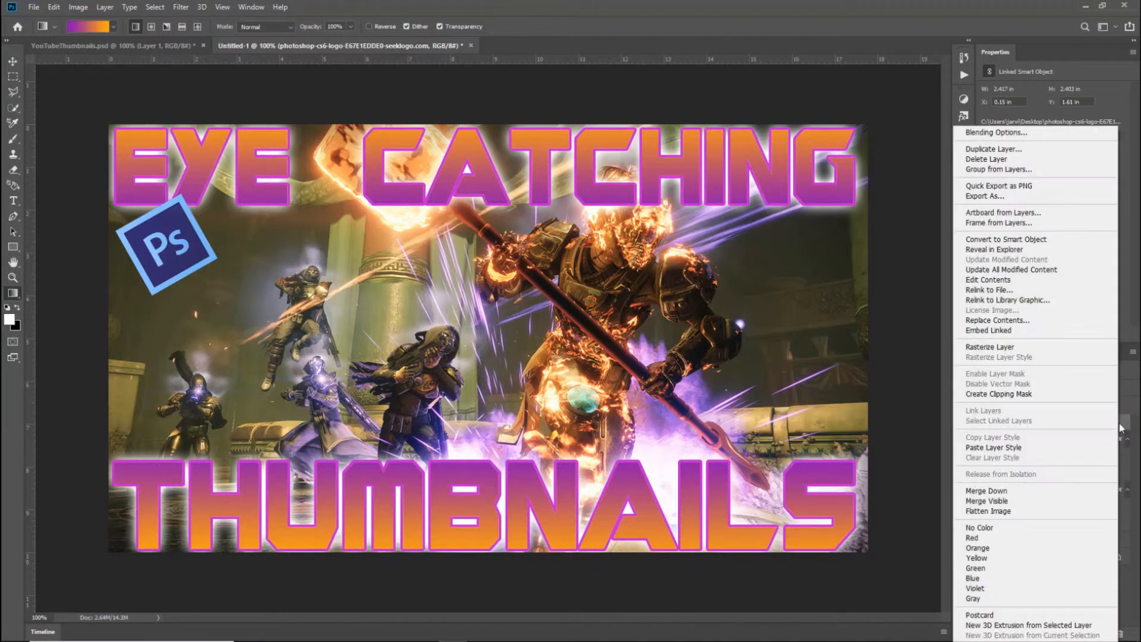
click(1013, 449)
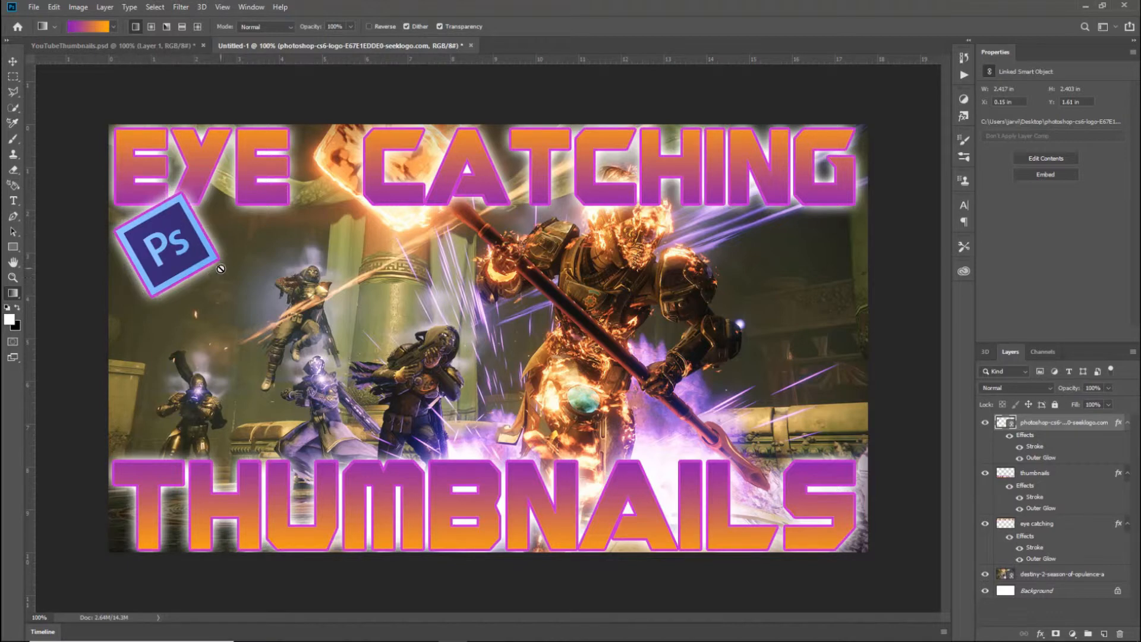
click(1020, 448)
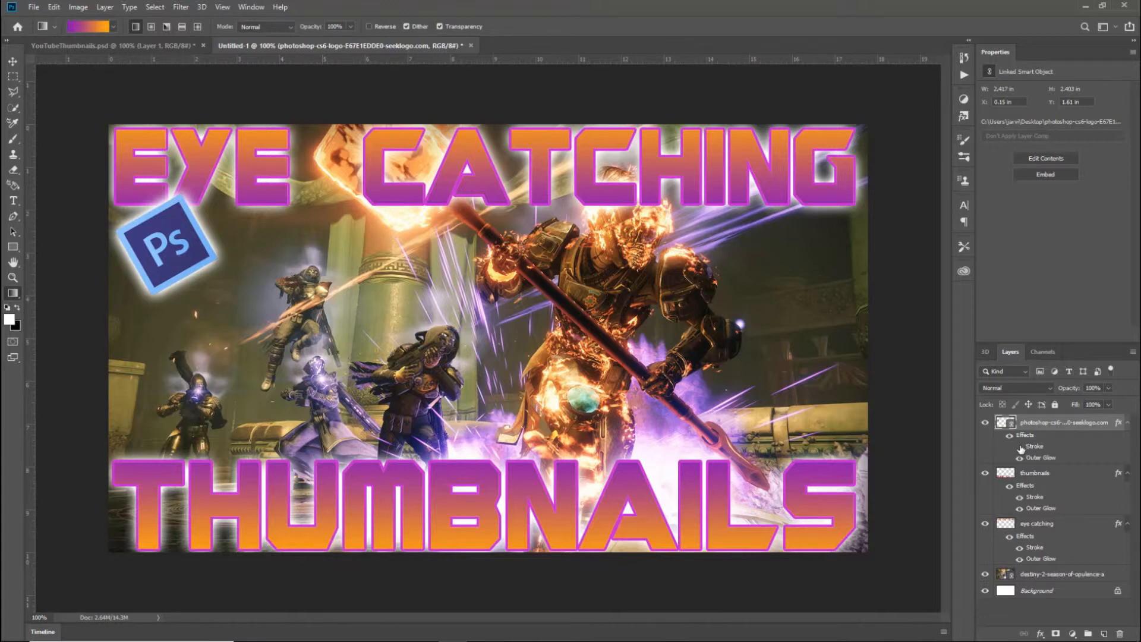
click(1019, 447)
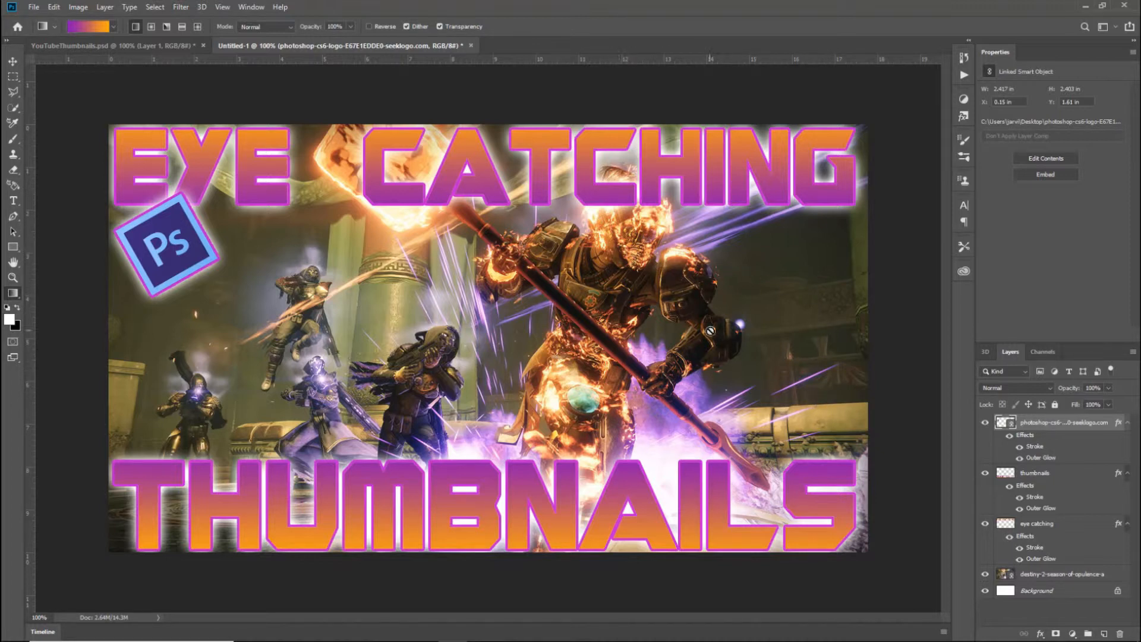
Select the destiny-2 background image layer and hide the "eye catching", "thumbnails" and logo layers
click(1058, 576)
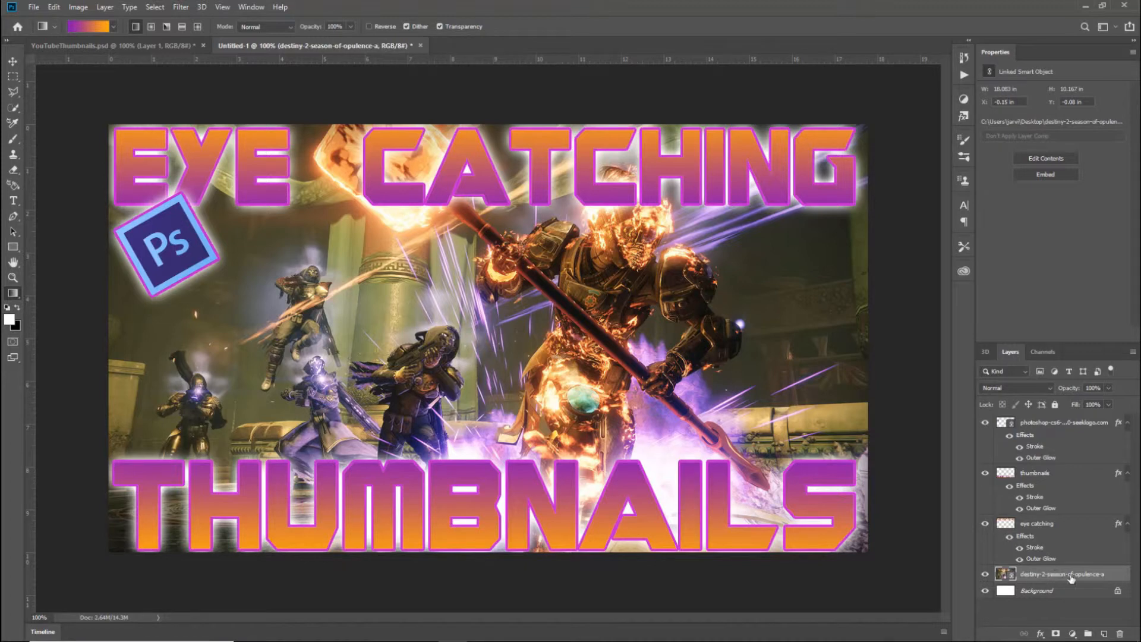
click(985, 524)
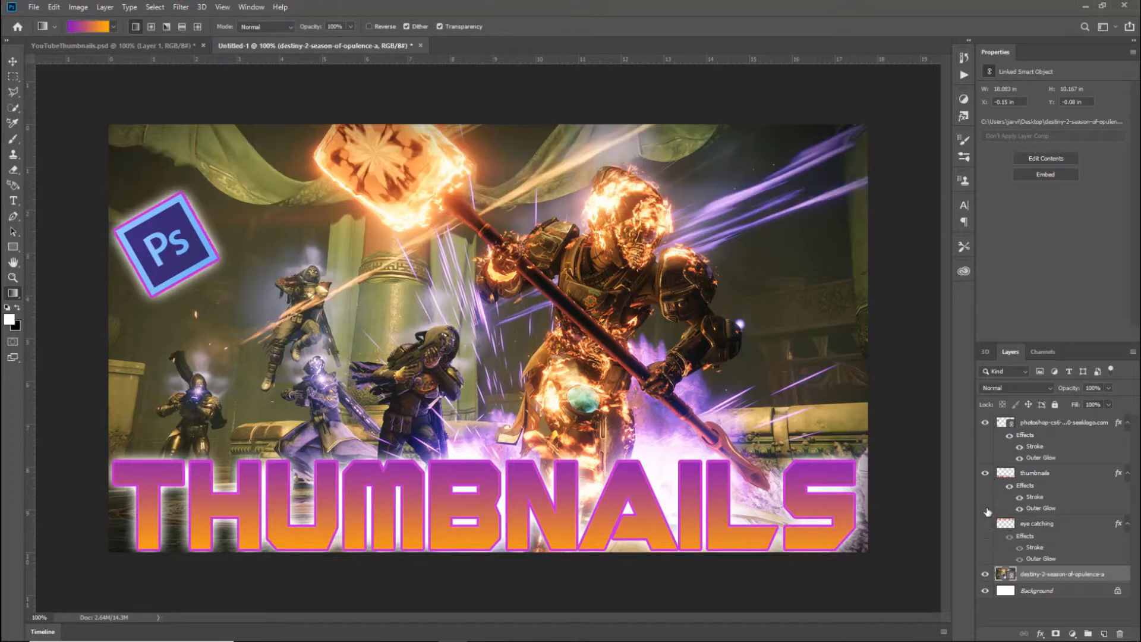
click(989, 475)
click(985, 422)
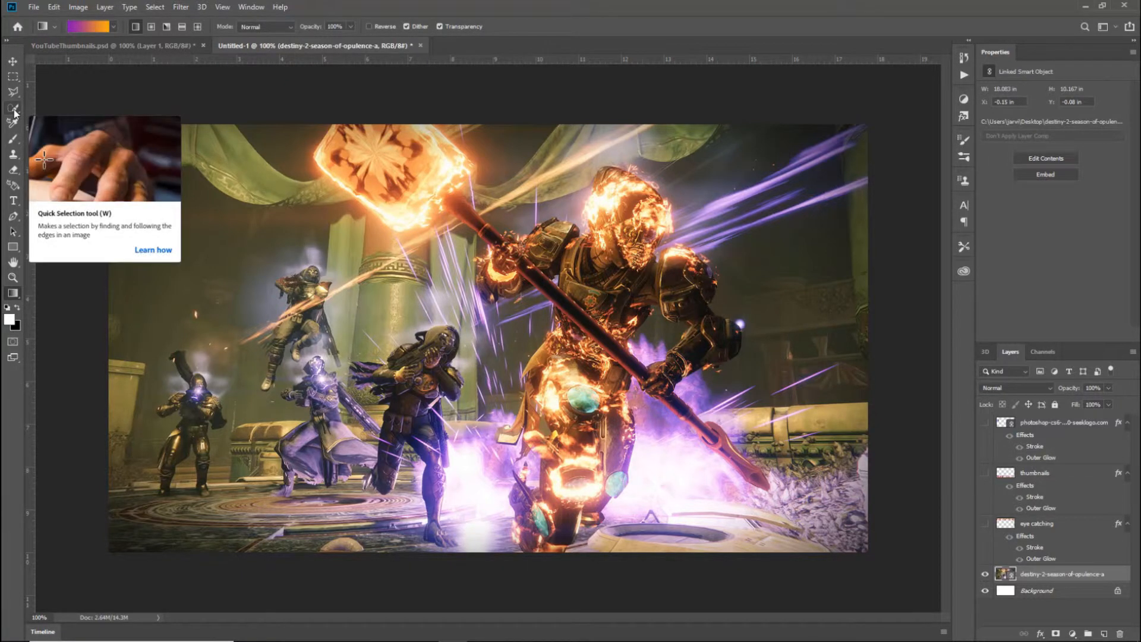
Select the central figure's flaming head with the Quick Selection tool, copy it to a new layer, and check the cutout on its own
click(13, 108)
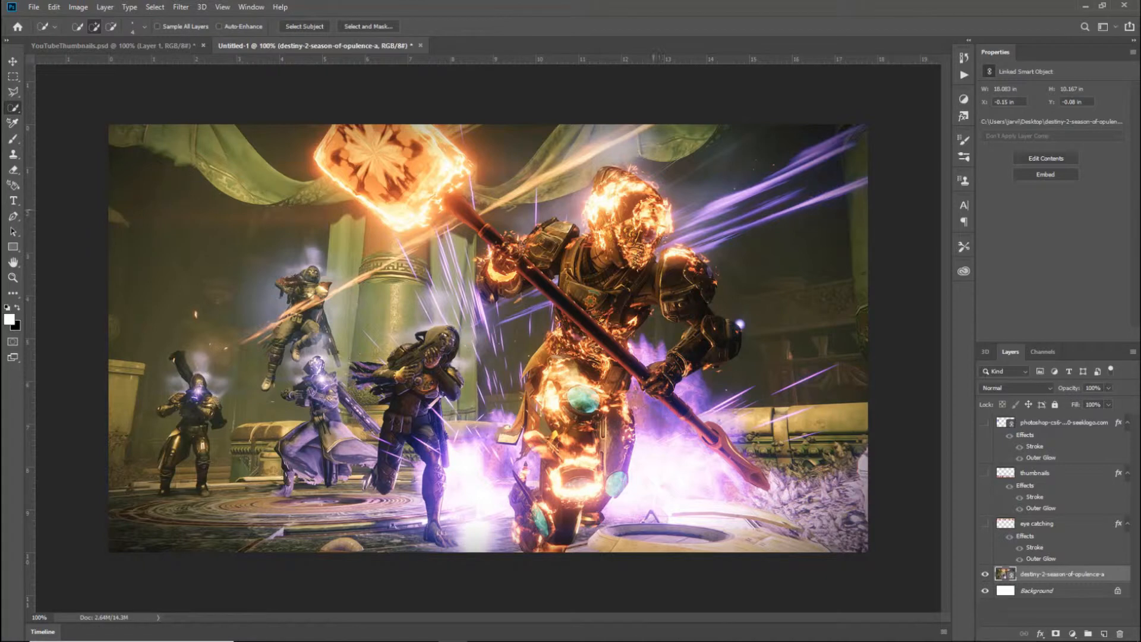
mouse_move(653, 209)
mouse_down()
mouse_move(610, 185)
mouse_move(606, 172)
mouse_move(596, 204)
mouse_move(630, 186)
mouse_move(667, 218)
mouse_move(632, 227)
mouse_up()
key(ctrl+j)
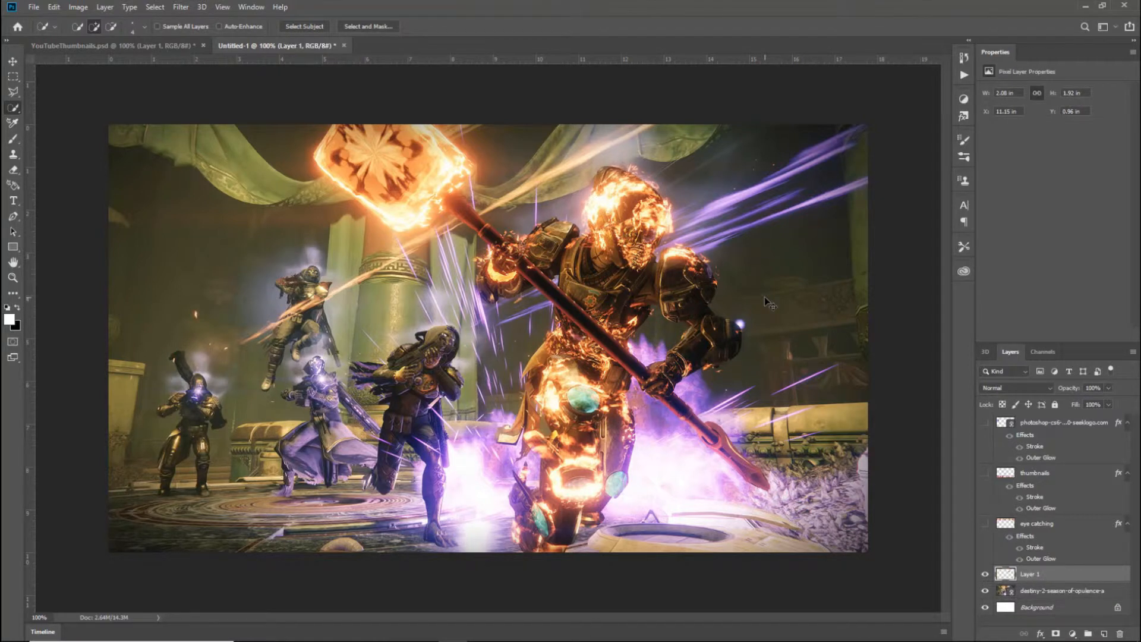
click(985, 591)
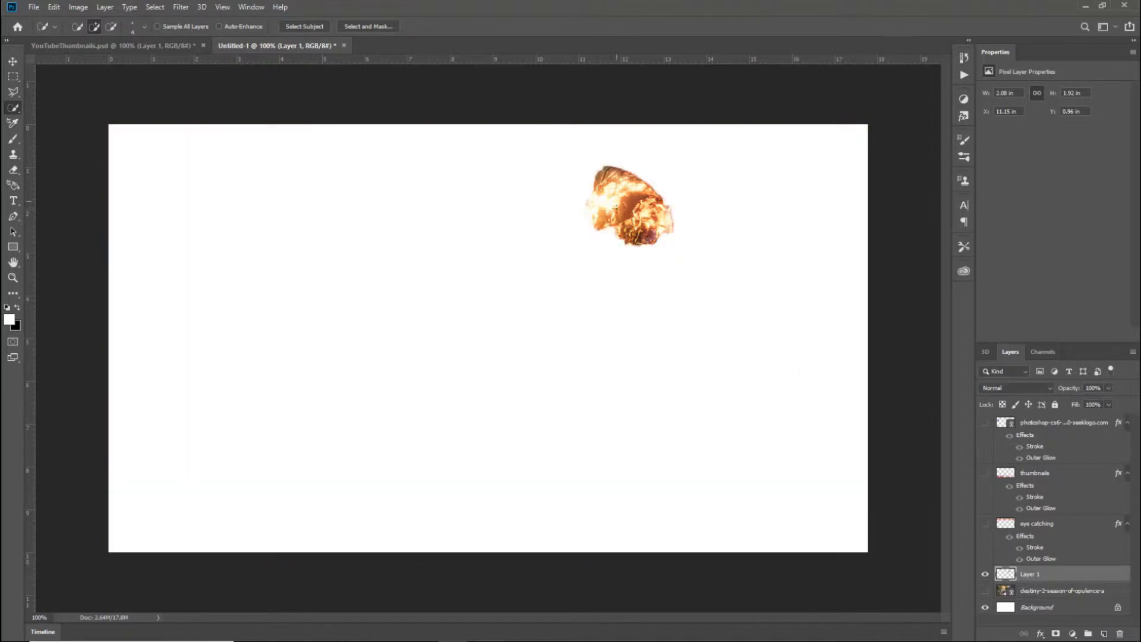
click(985, 591)
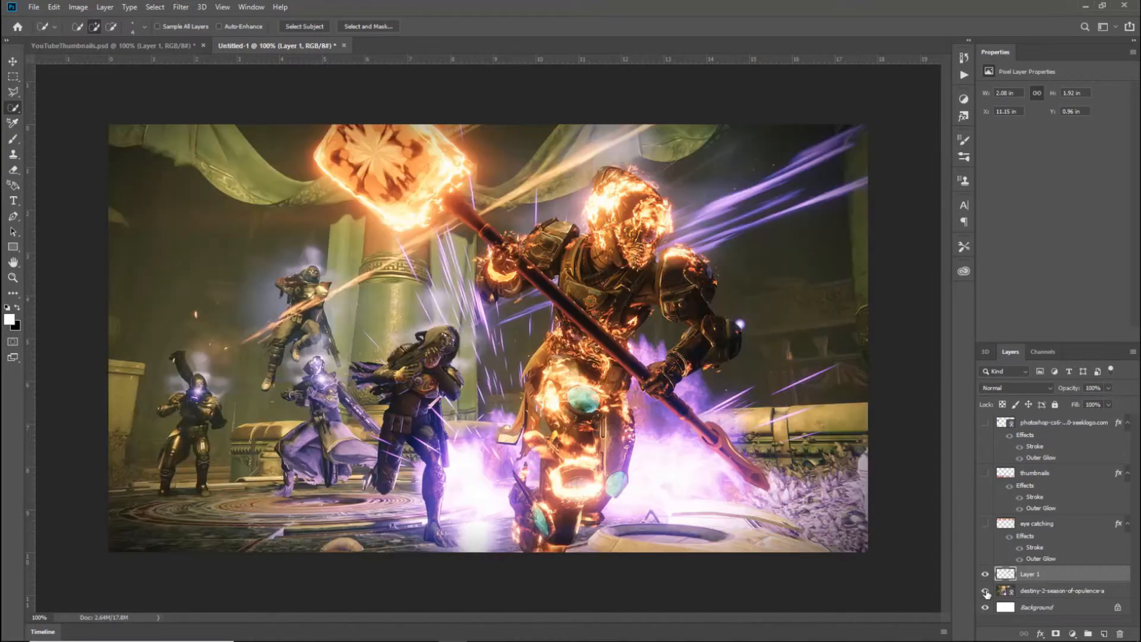
Show both text layers and the logo again, and move the head cutout layer directly above the "eye catching" layer
click(984, 523)
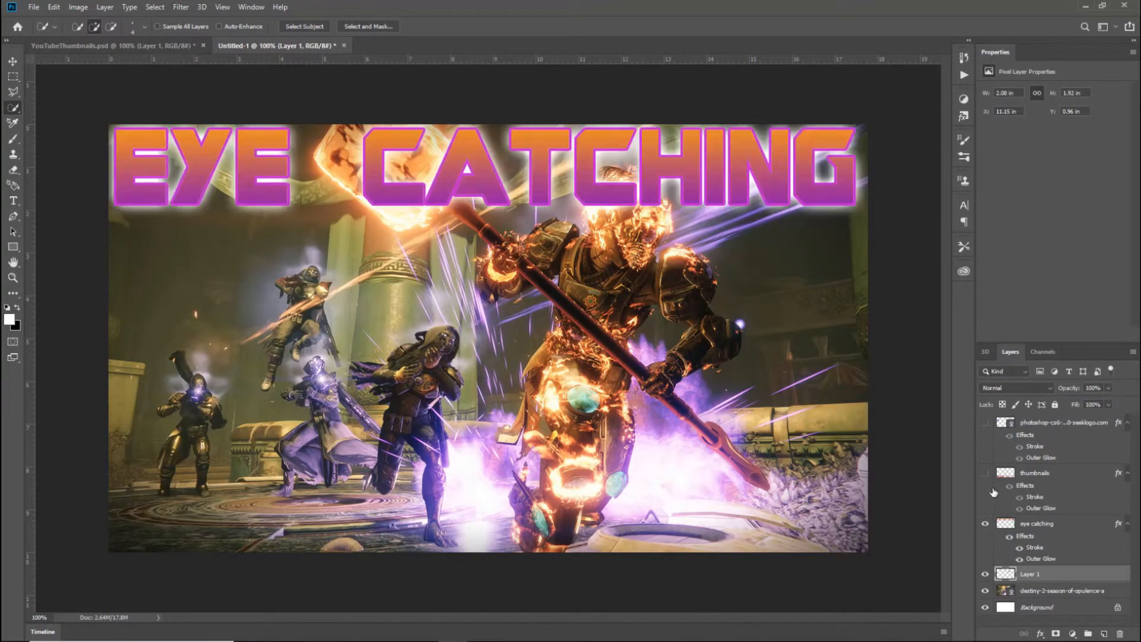
click(984, 474)
click(985, 422)
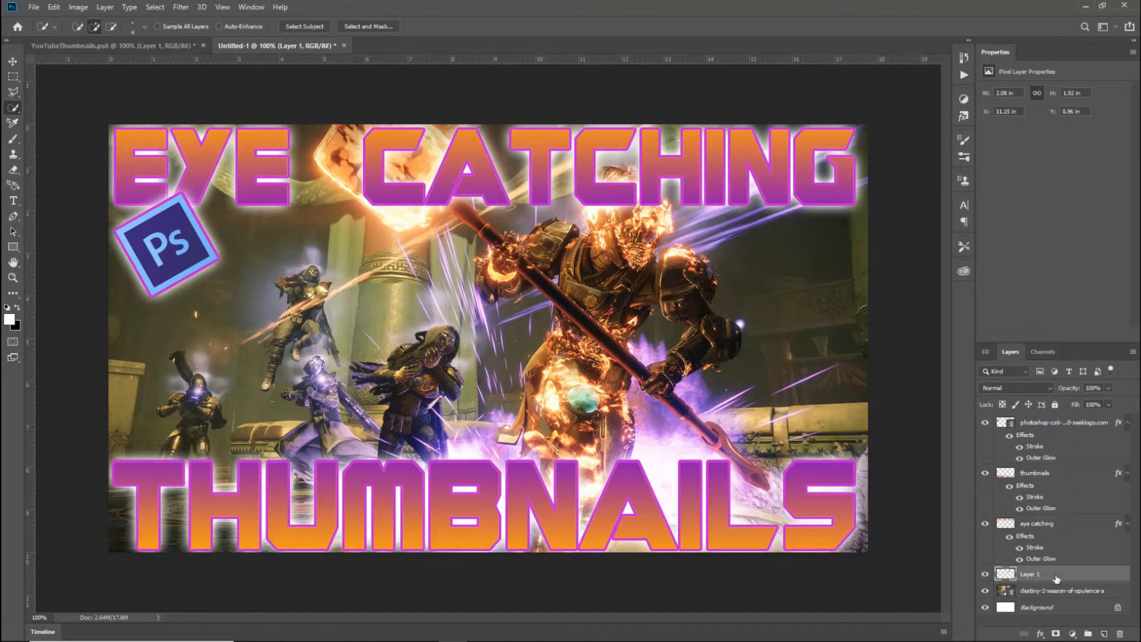
drag(1056, 578, 1056, 520)
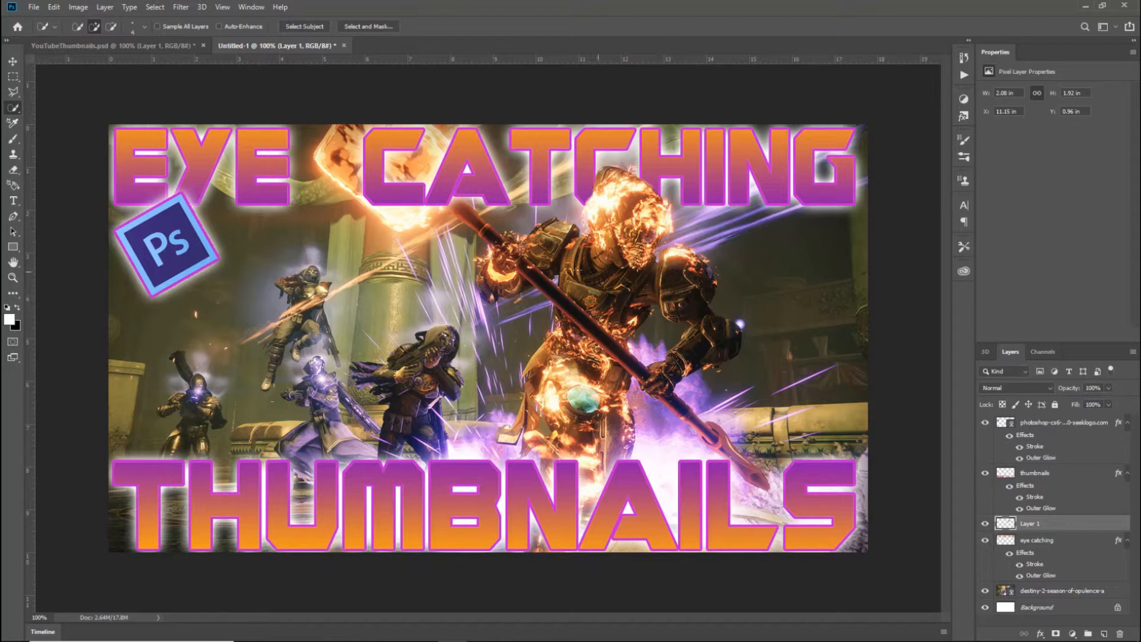
Start a Camera Raw filter on the destiny-2 image layer, setting exposure to -0.40 and raising clarity slightly
click(1038, 592)
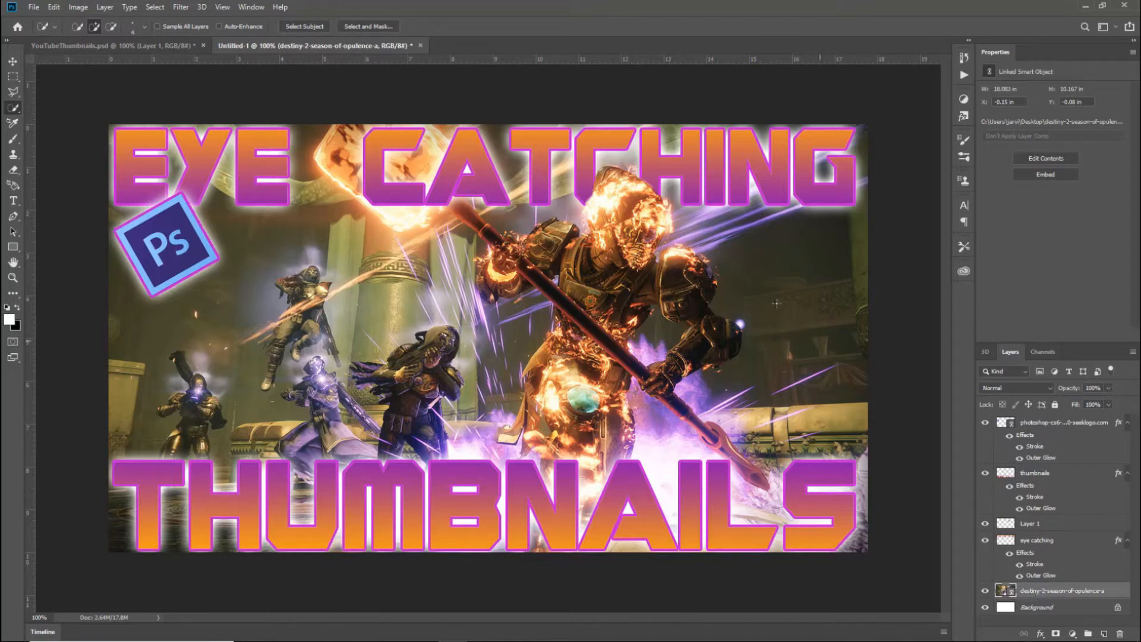
click(180, 8)
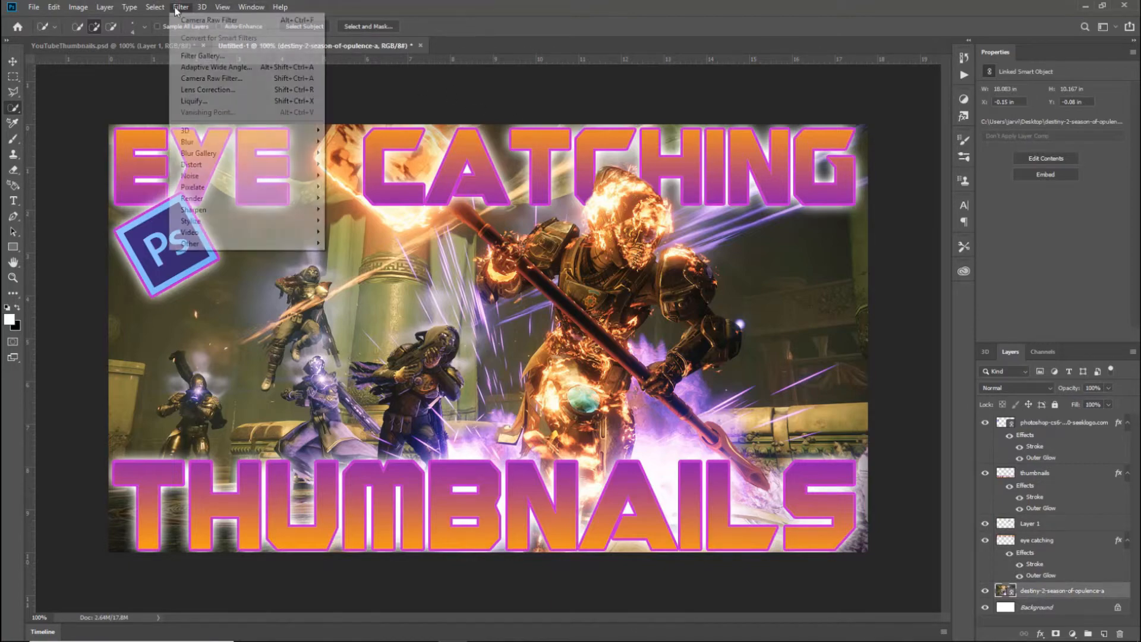
click(217, 78)
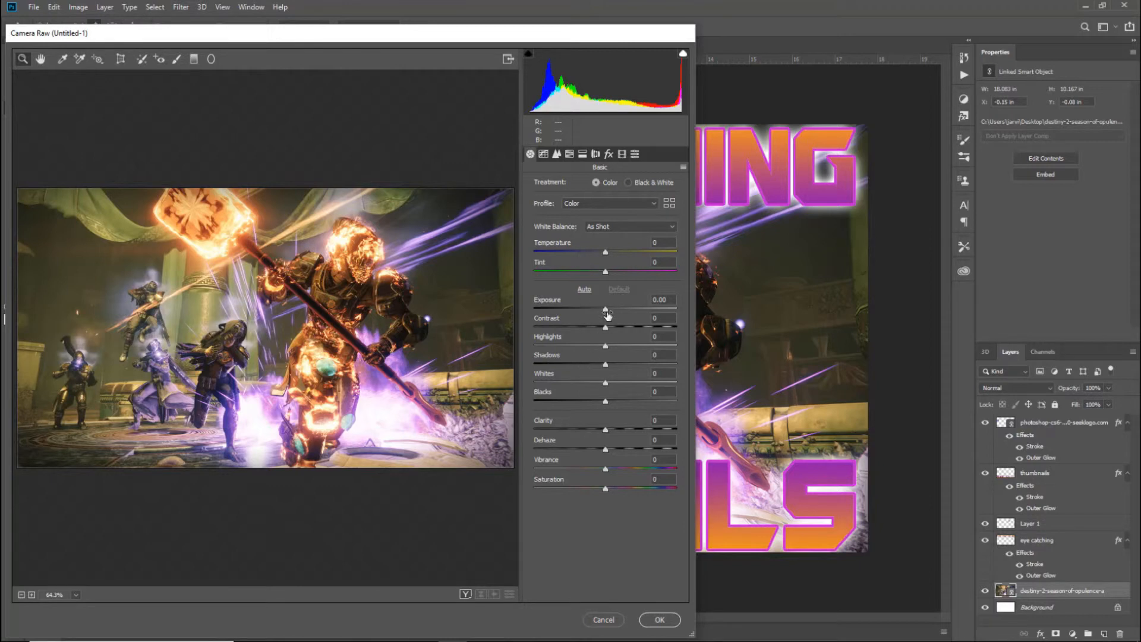
mouse_move(605, 309)
mouse_down()
mouse_move(566, 313)
mouse_move(654, 310)
mouse_move(599, 312)
mouse_up()
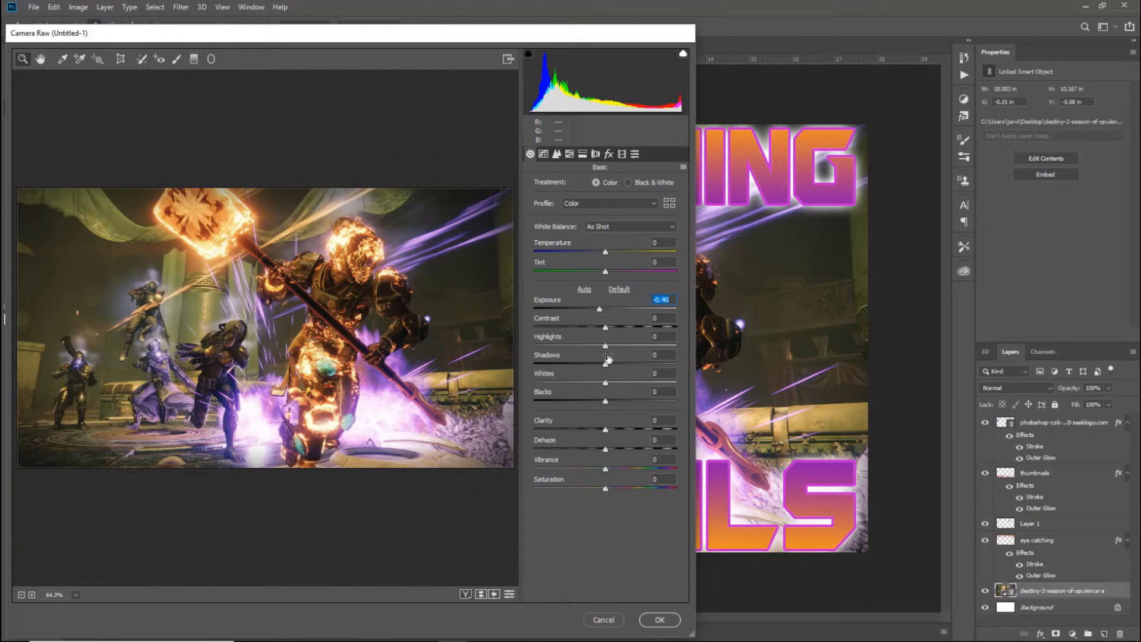
drag(605, 430, 613, 436)
Add a post-crop vignette with an amount of -59 to the background image and apply the Camera Raw filter
click(608, 154)
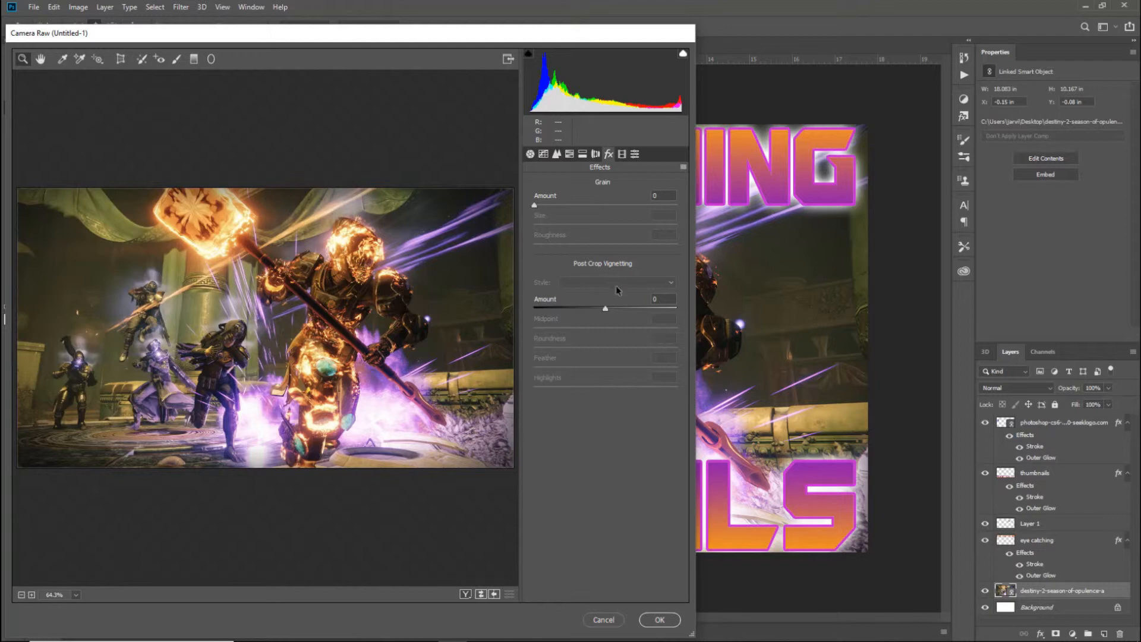
drag(606, 311, 563, 305)
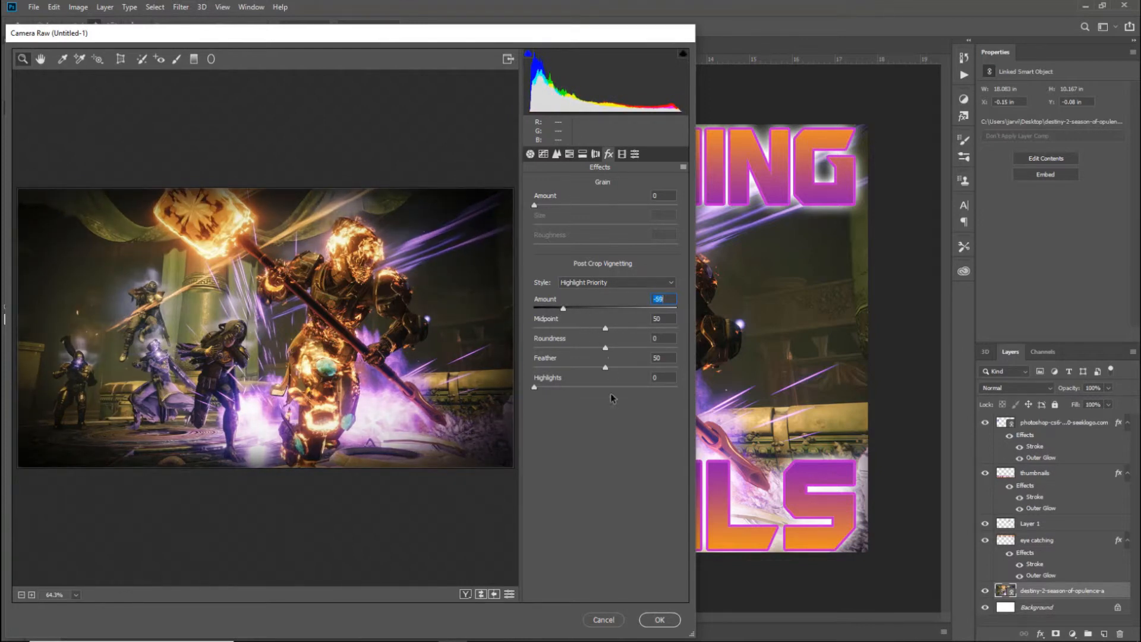
click(659, 620)
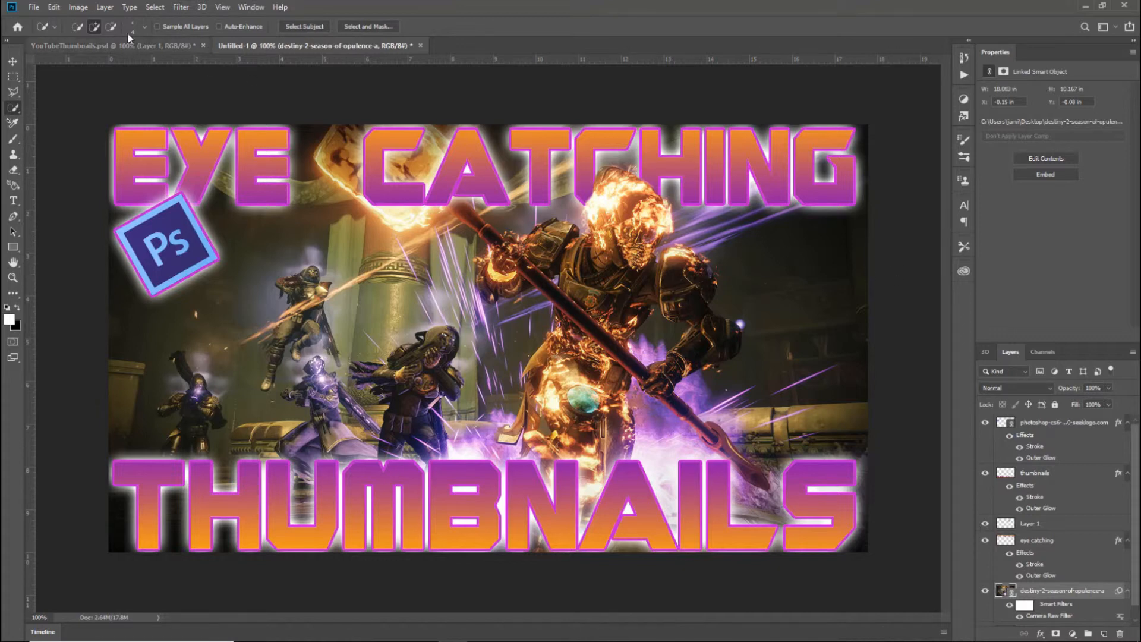
Start an Export As of the thumbnail with PNG as the file format
click(34, 8)
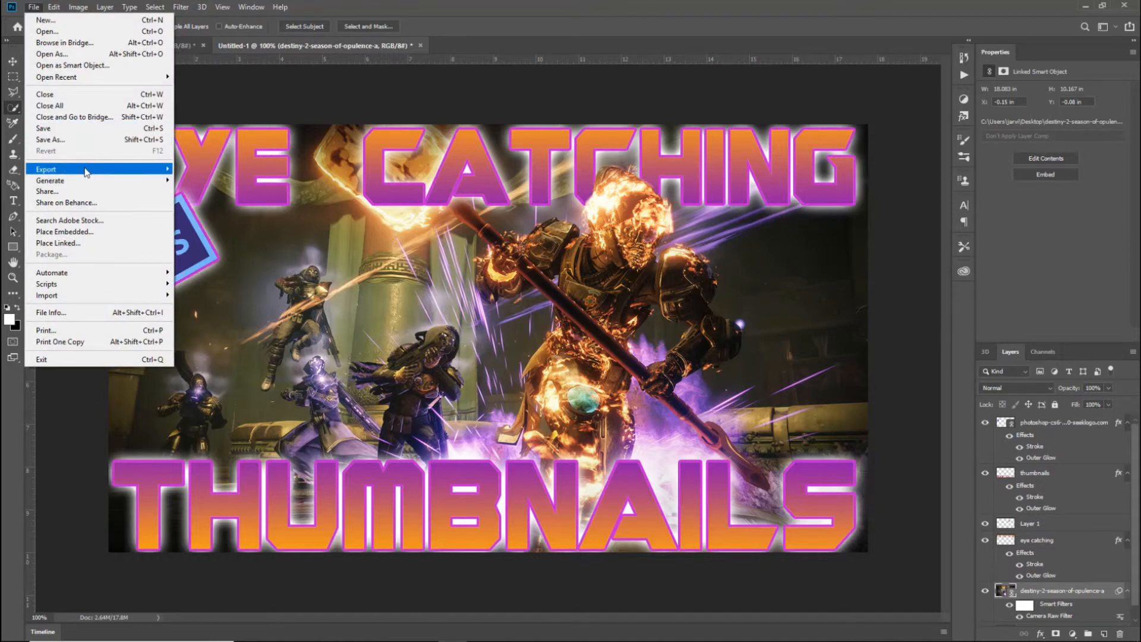
mouse_move(119, 170)
click(202, 180)
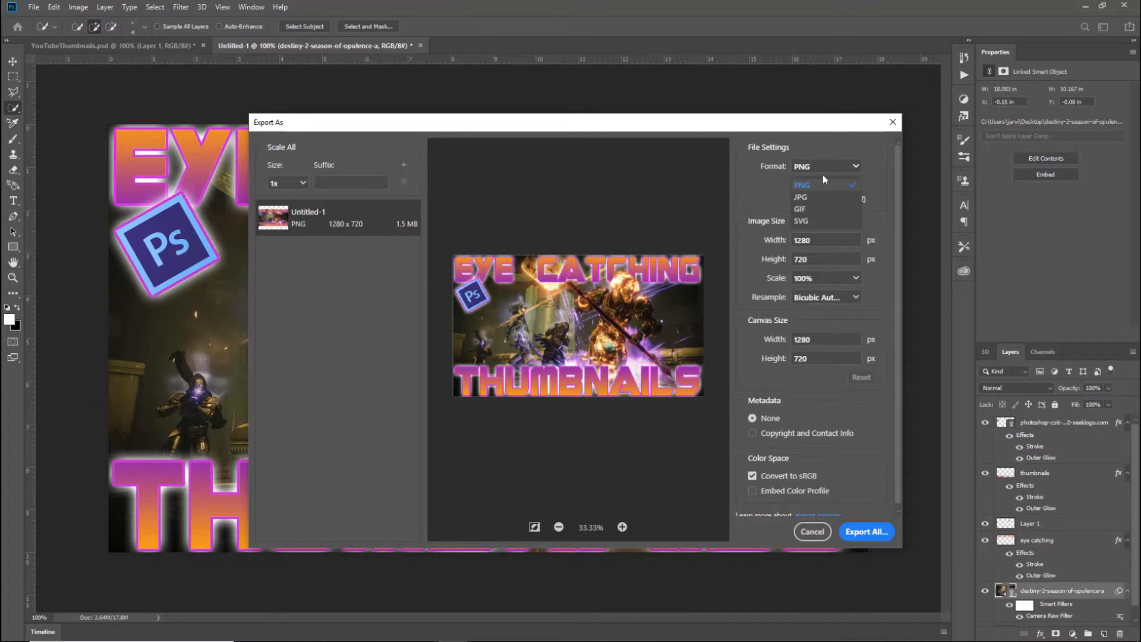
click(822, 183)
click(823, 167)
click(817, 186)
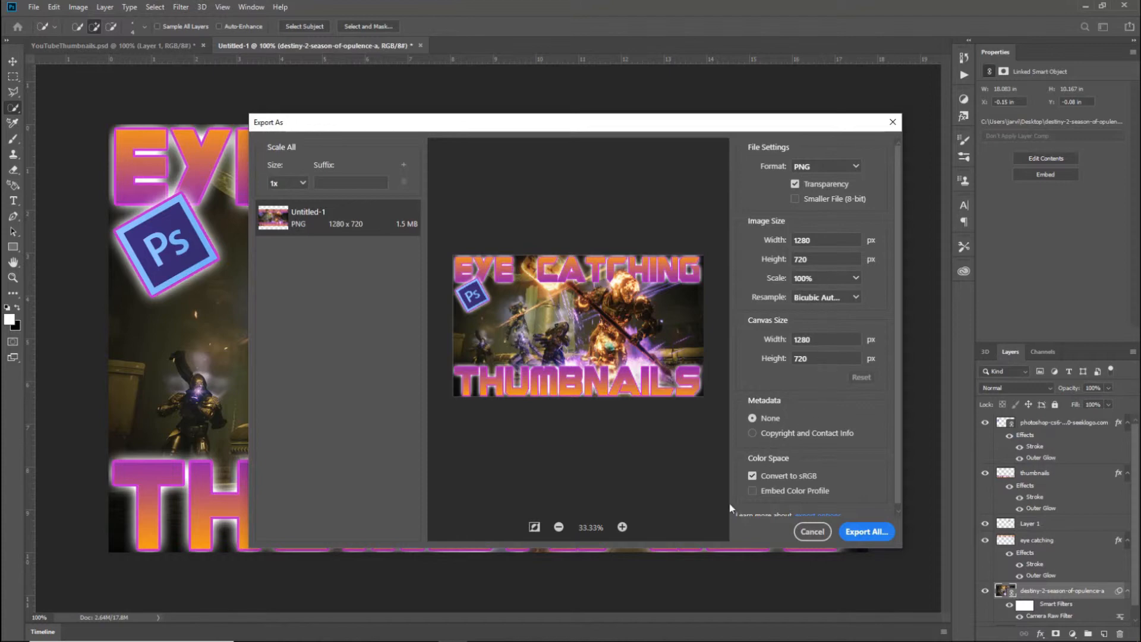
Export the image to the Desktop under the file name thumbnail2
click(866, 531)
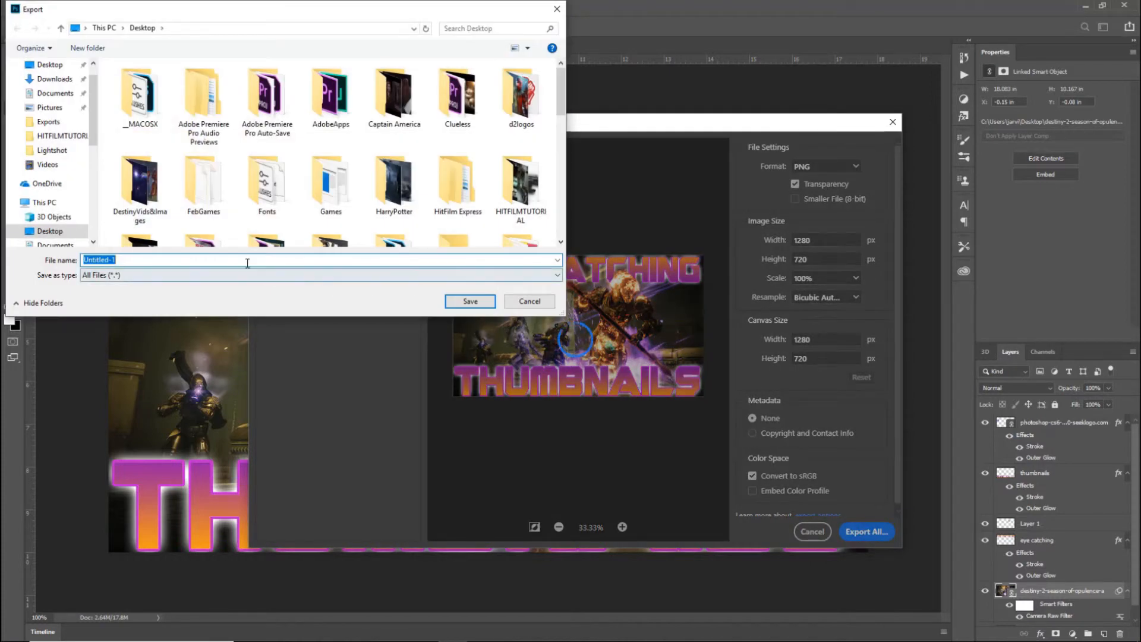
text(thumbn)
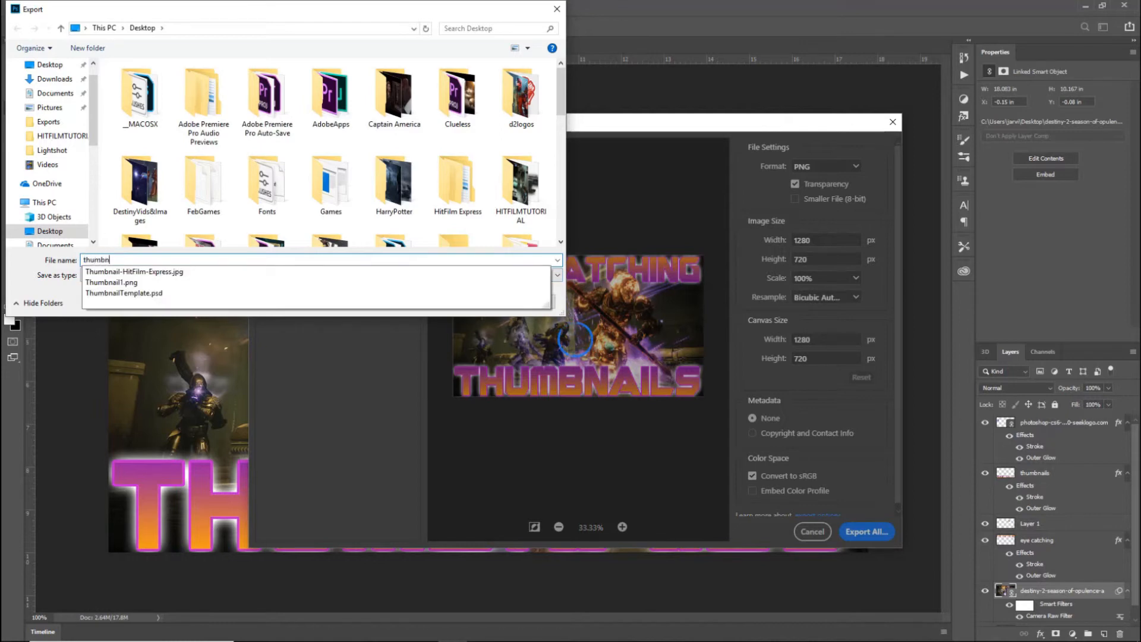
text(ail2)
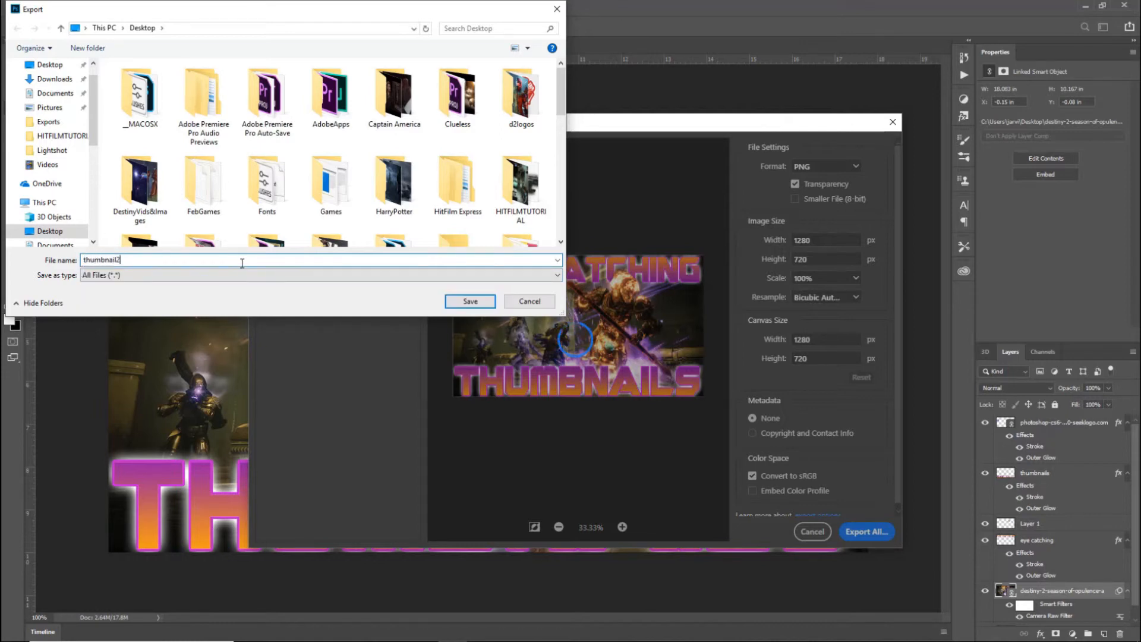
click(469, 302)
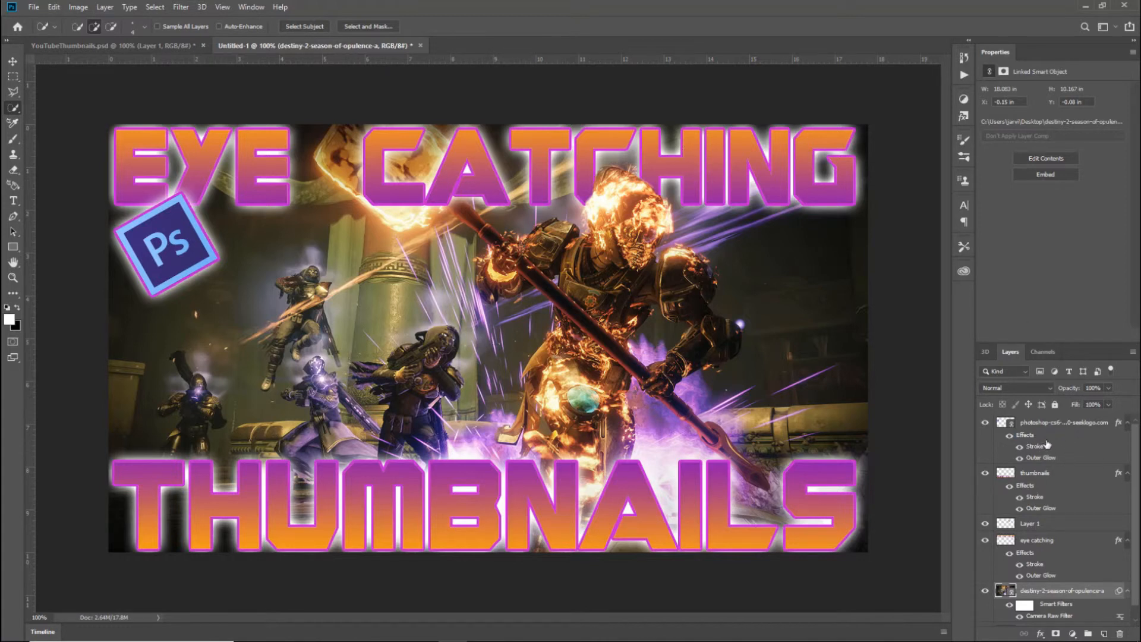
Open the layer style settings of the "thumbnails" text layer and enable Drop Shadow
double_click(1092, 425)
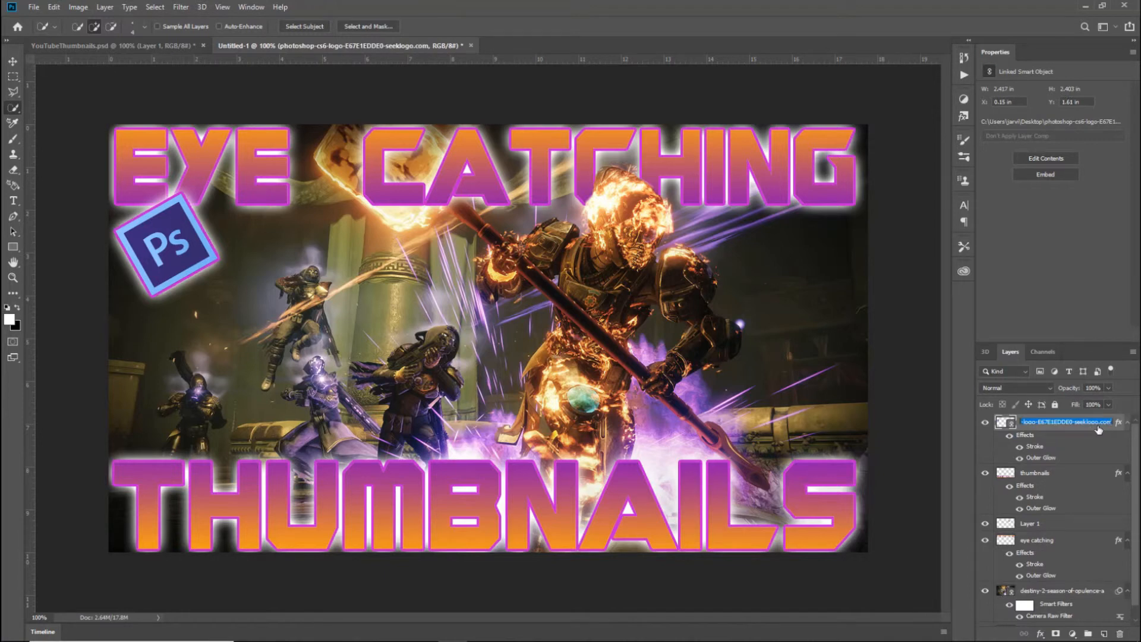
click(1095, 473)
double_click(1094, 473)
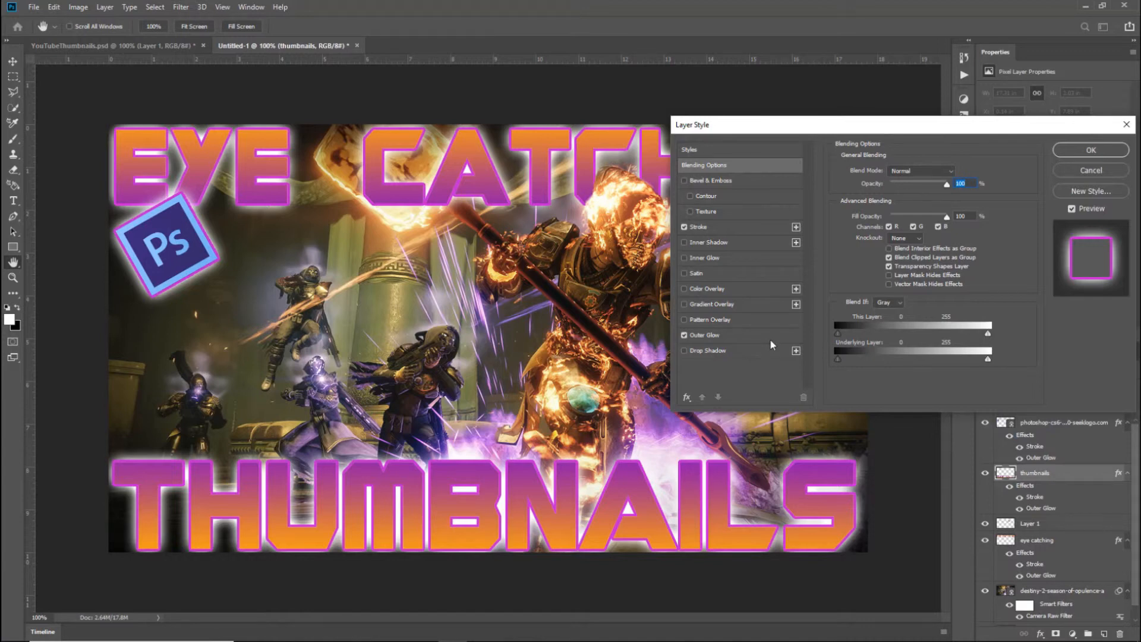
click(684, 351)
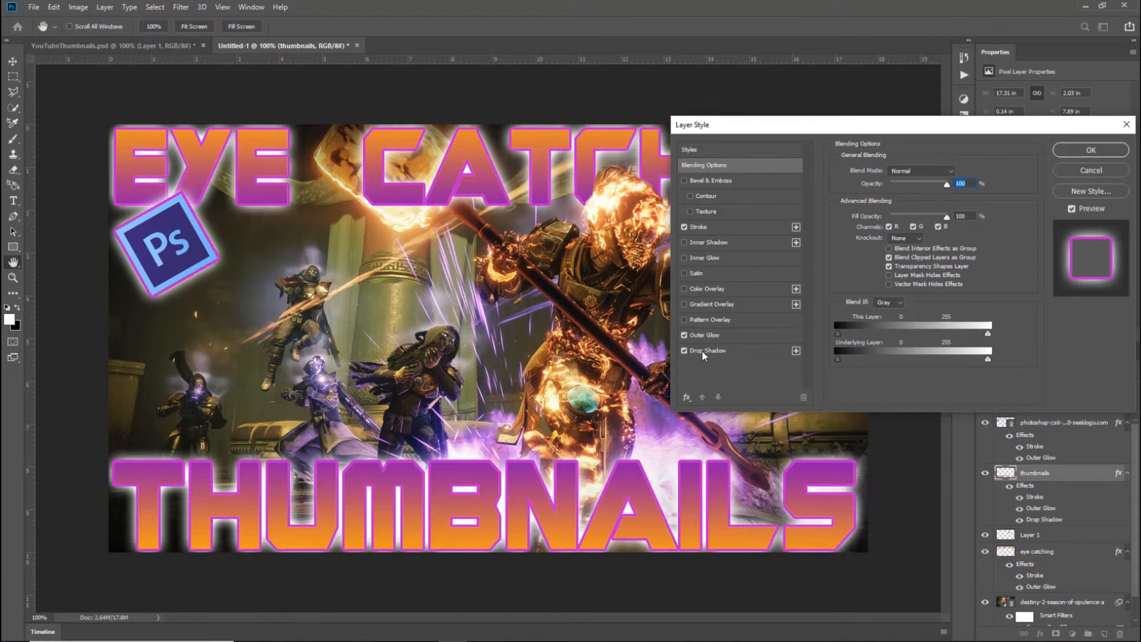